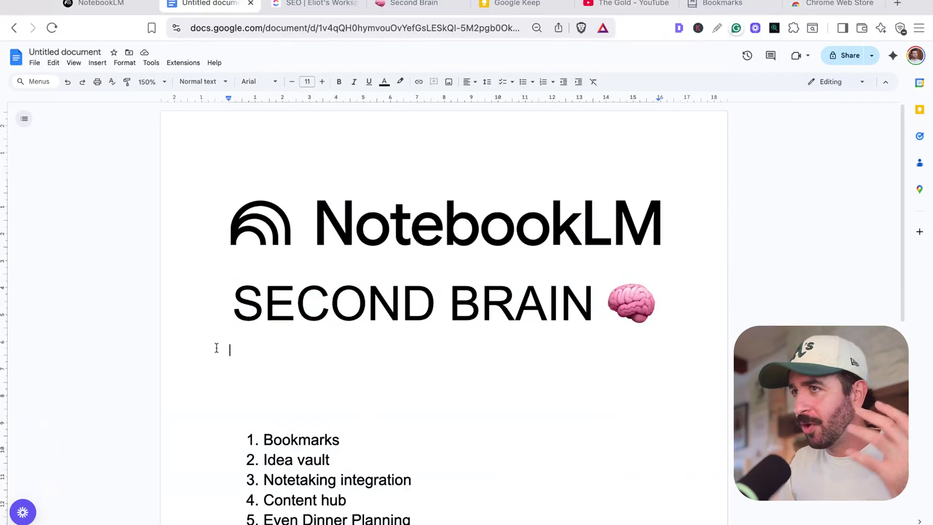
Select the SECOND BRAIN heading, then cycle through the Bookmarks, YouTube playlist, Google Keep and Notion tabs
left_click_drag(233, 330, 673, 334)
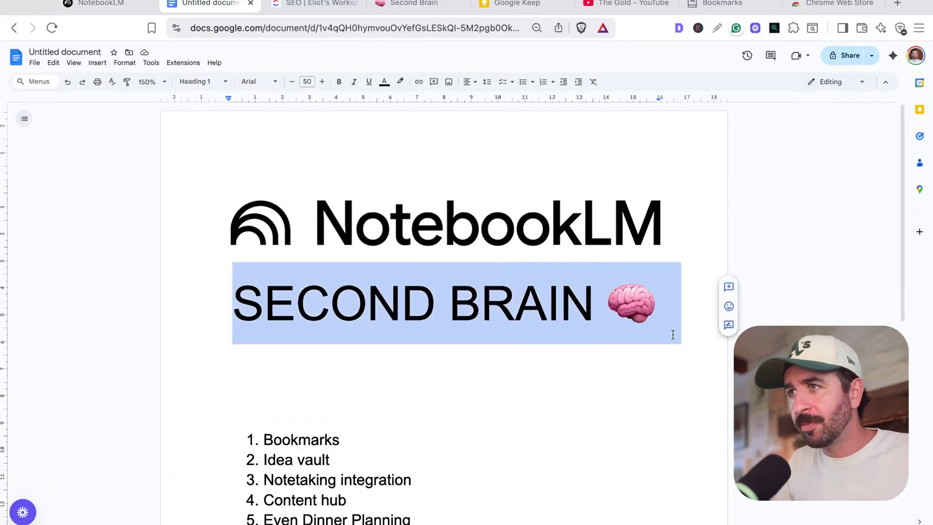
left_click(718, 4)
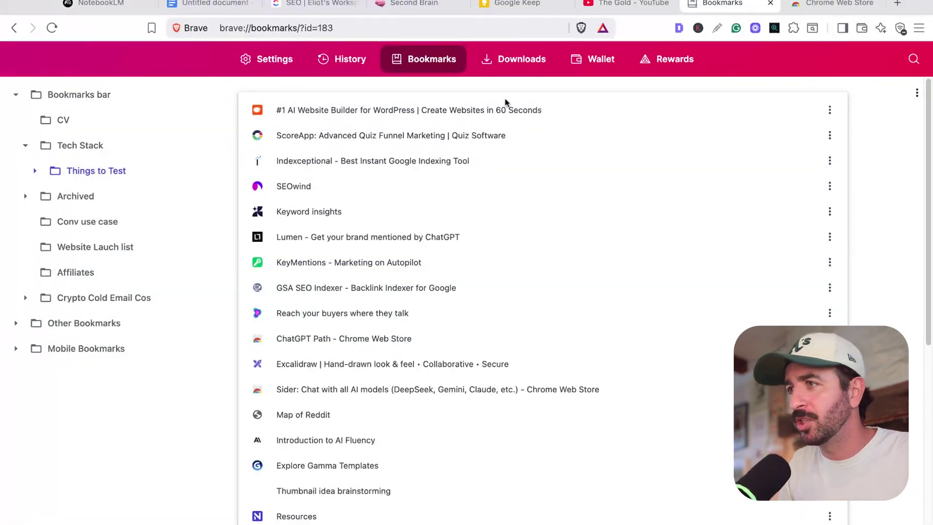
left_click(632, 4)
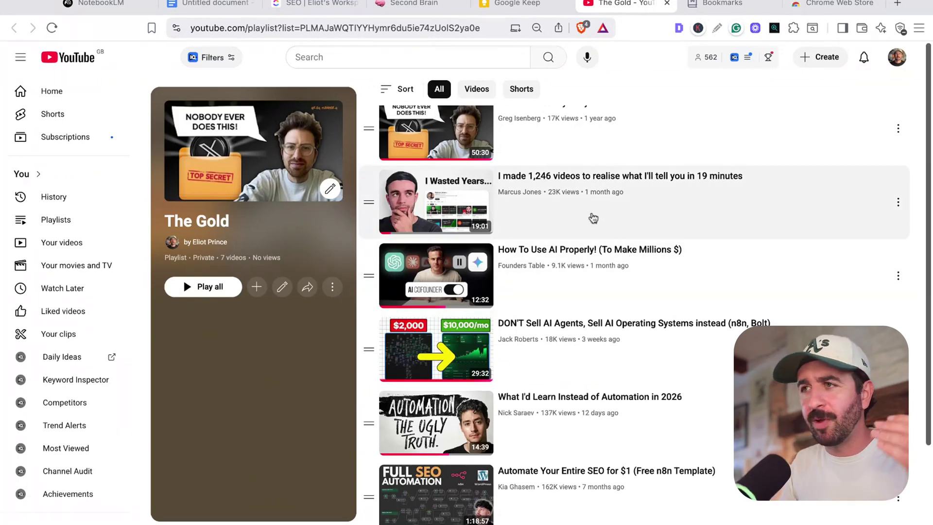
left_click(515, 8)
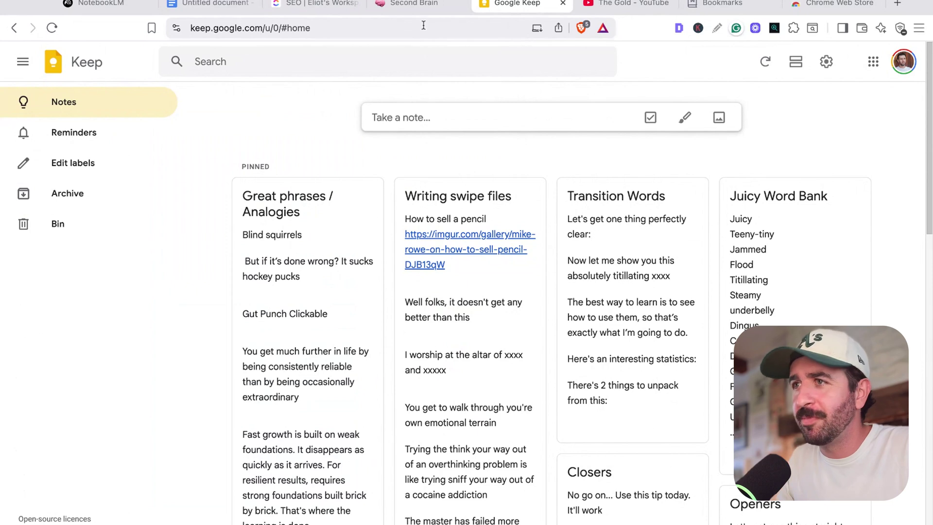
left_click(417, 6)
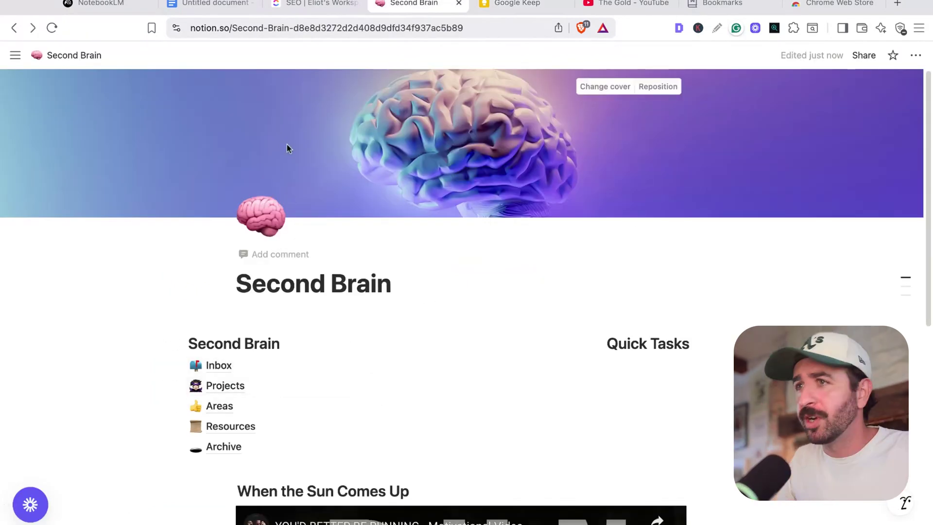
Switch to the ClickUp SEO workspace task list
left_click(309, 3)
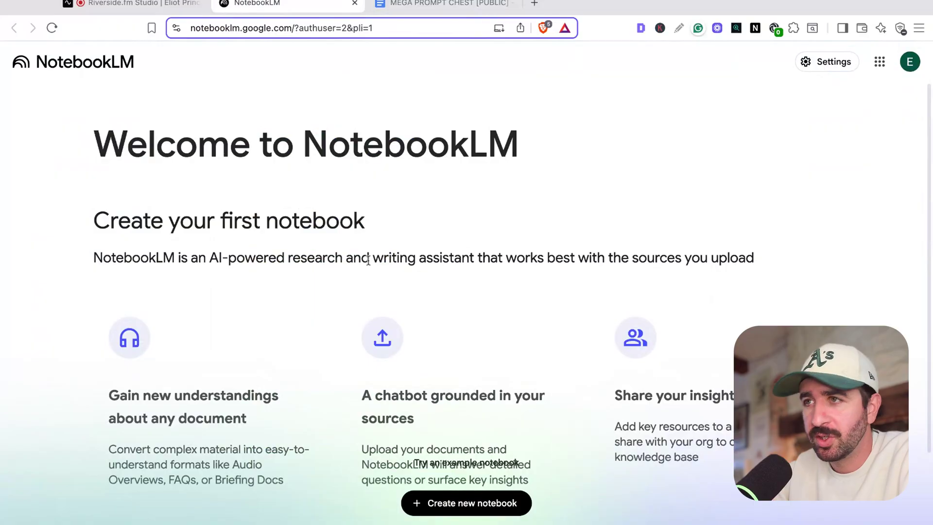
Select the MEGA PROMPT CHEST title and review the table of contents down to Quick Reference
left_click(437, 5)
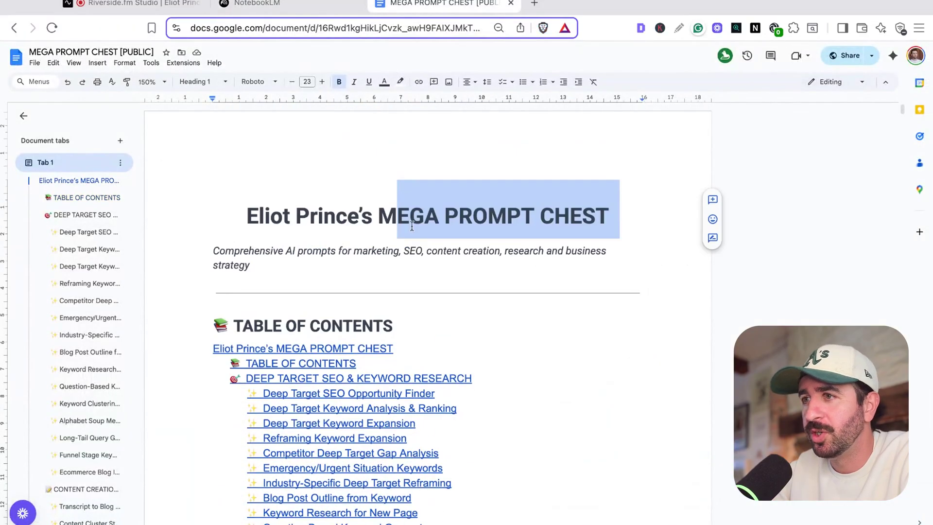
left_click(410, 215)
left_click(384, 217)
key("shift+End")
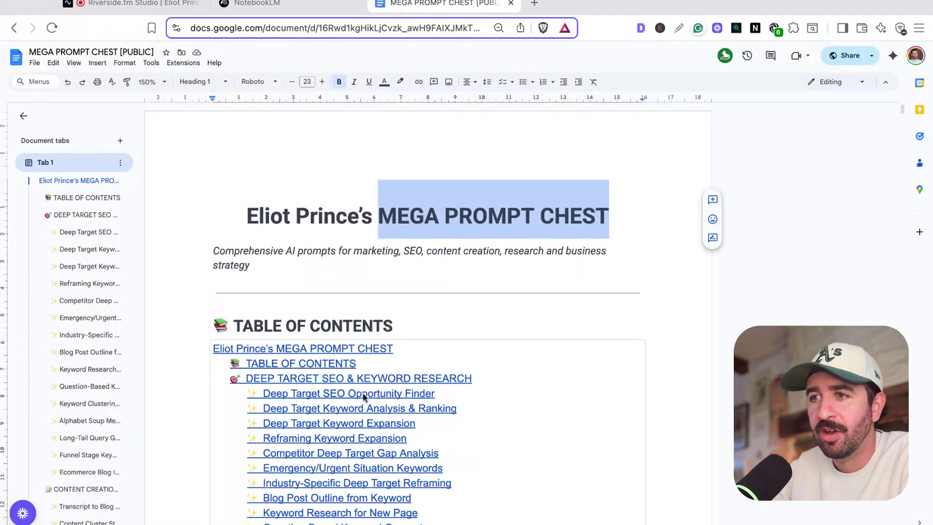
scroll(364, 396, "down", 3)
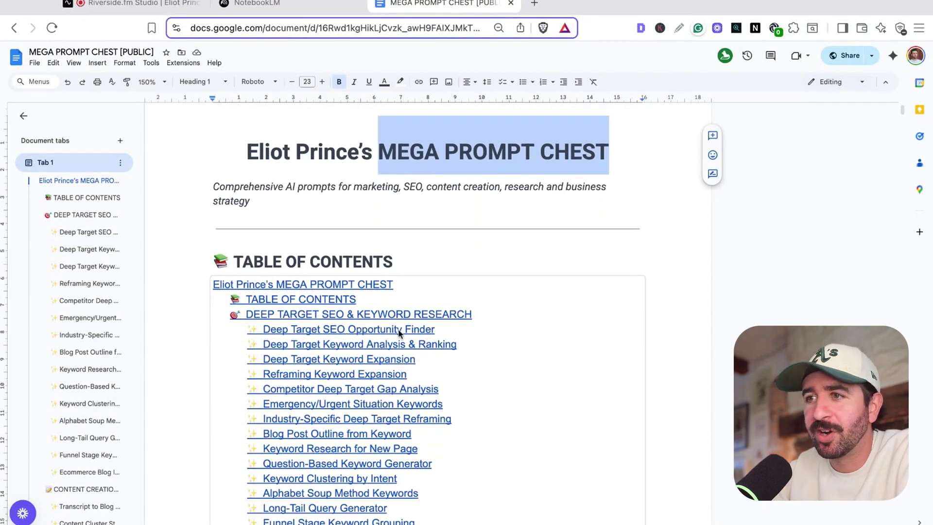
scroll(384, 406, "down", 20)
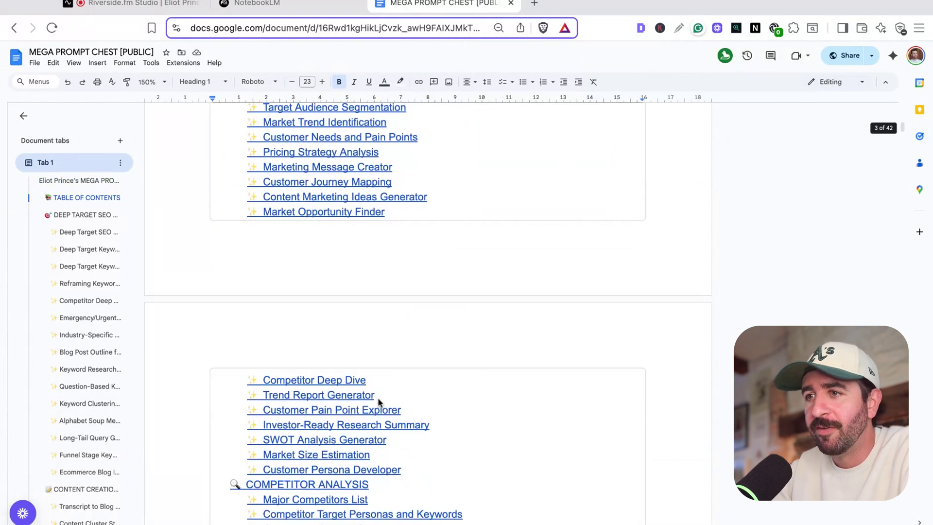
scroll(377, 398, "down", 5)
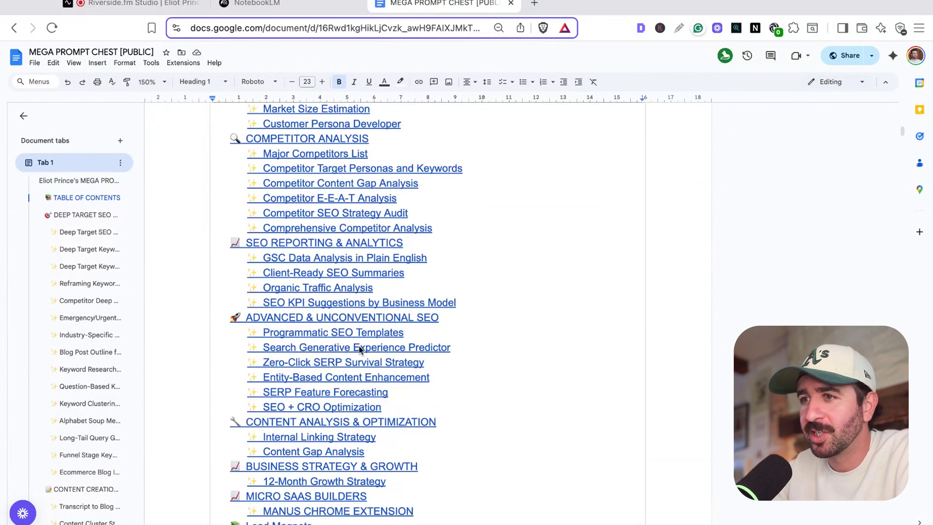
scroll(369, 338, "down", 10)
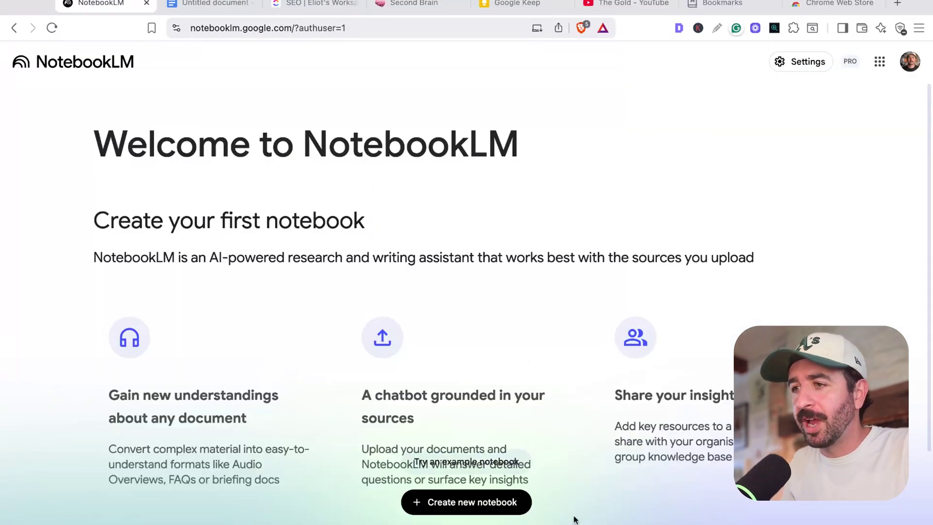
Create an empty Untitled notebook without adding sources and go back home
left_click(452, 511)
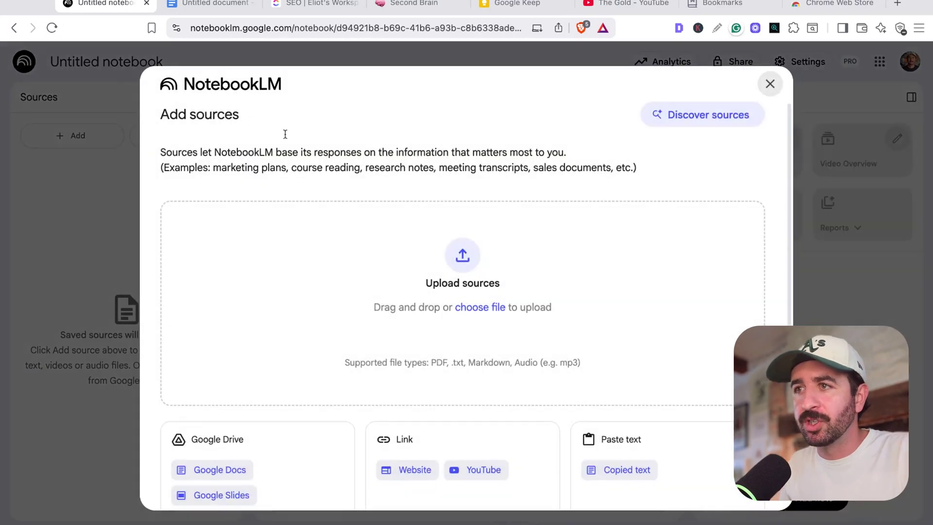
left_click(775, 93)
left_click(24, 63)
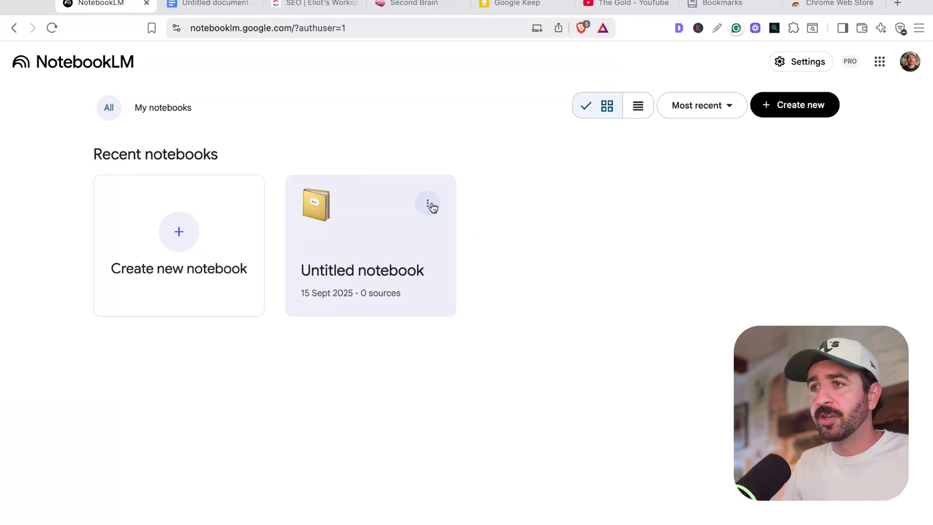
Retitle the Untitled notebook 'Bookmarks', then reopen its title editor
left_click(429, 204)
left_click(451, 240)
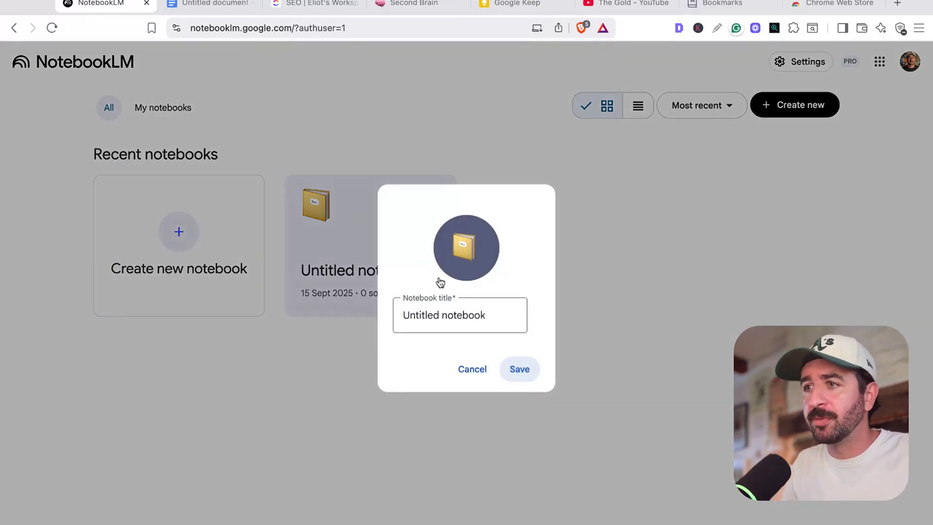
triple_click(505, 319)
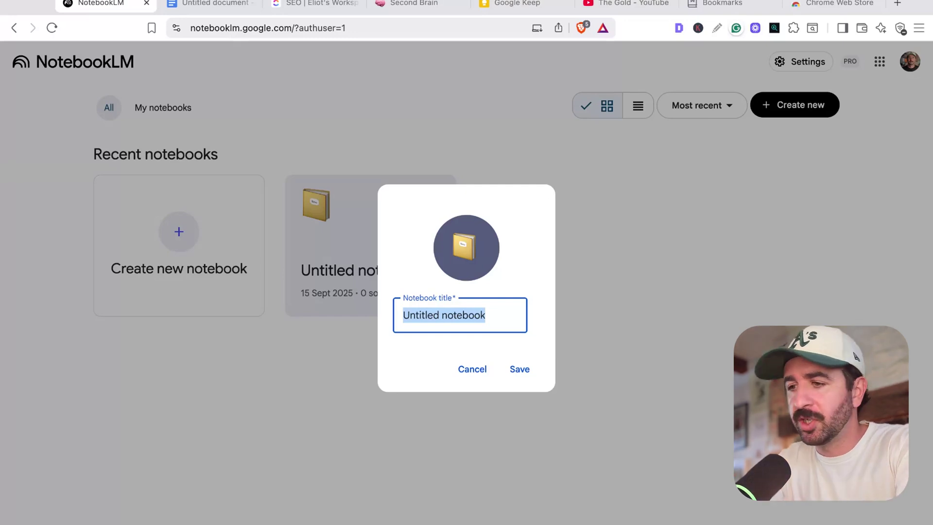
type("Bookmar")
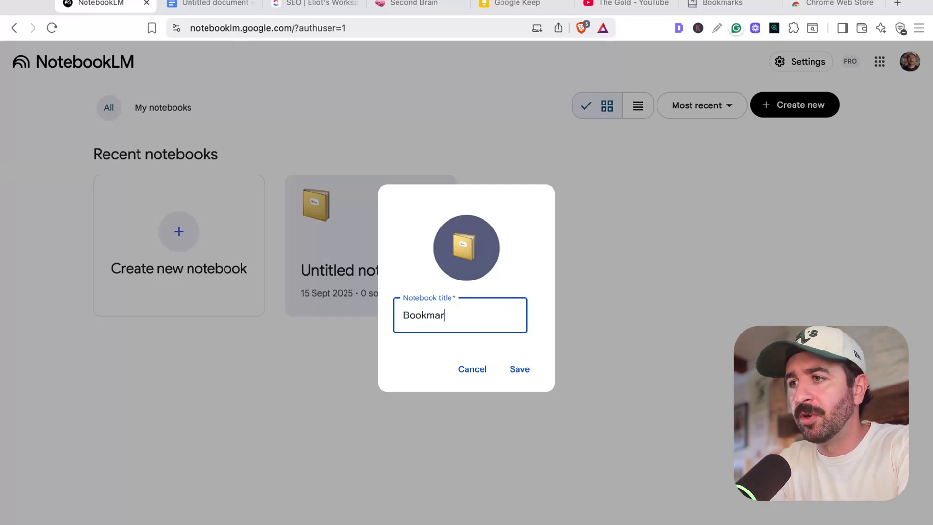
type("ks")
left_click(520, 369)
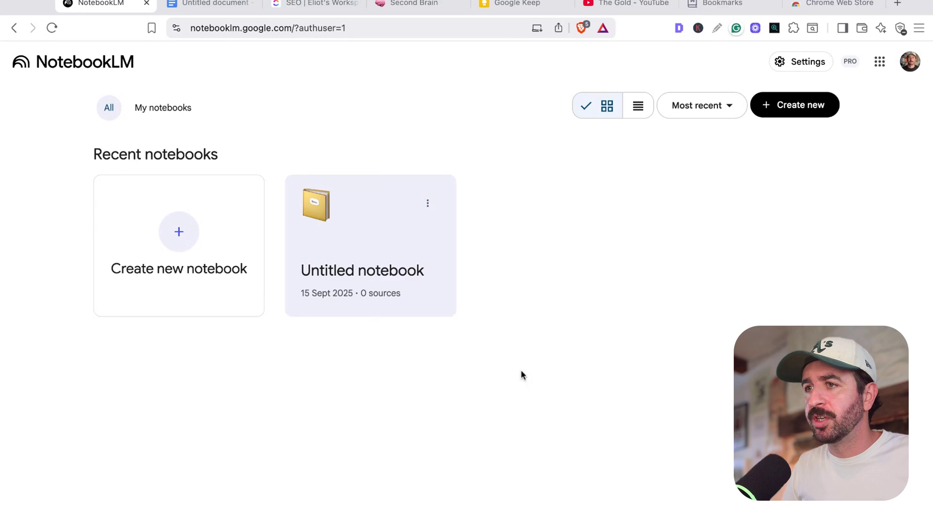
left_click(427, 203)
left_click(461, 240)
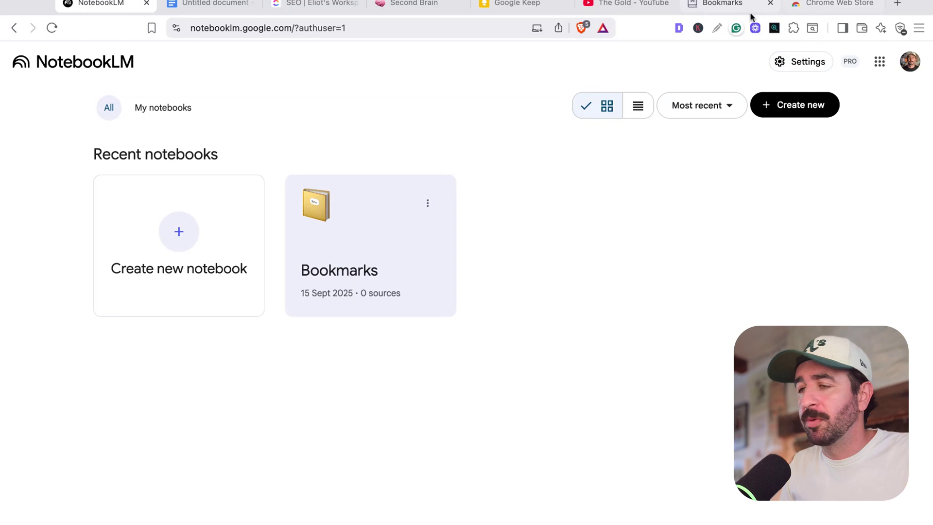
Open the Things to Test folder under Tech Stack in the bookmarks manager
left_click(725, 7)
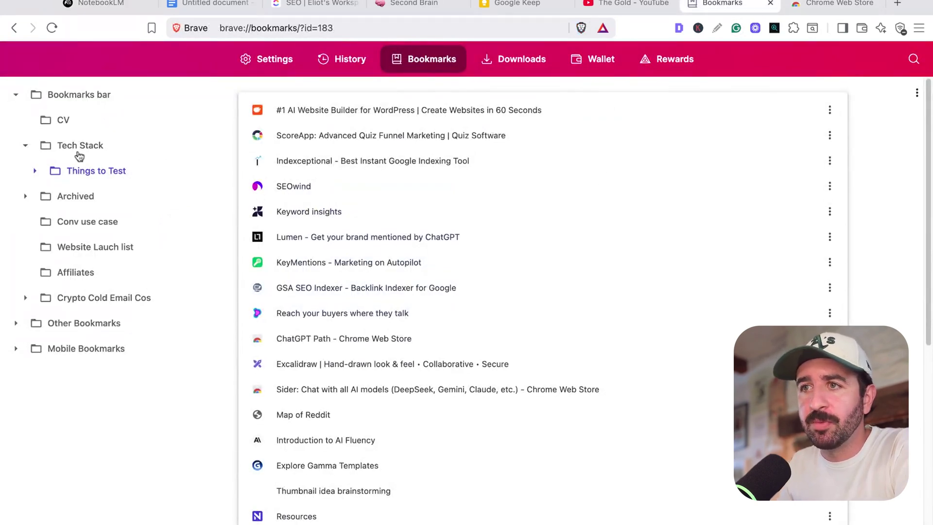
left_click(79, 155)
scroll(396, 198, "down", 10)
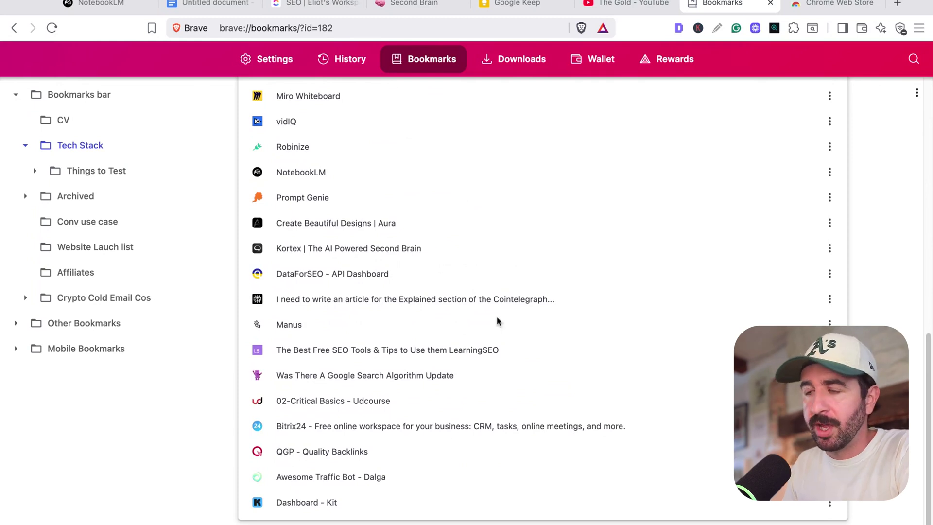
scroll(418, 335, "up", 3)
scroll(429, 343, "up", 7)
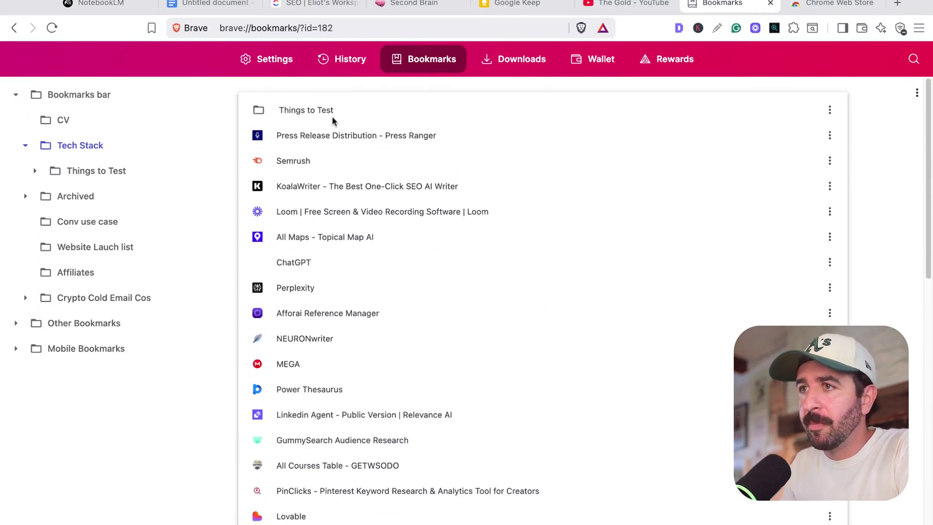
left_click(336, 119)
double_click(686, 116)
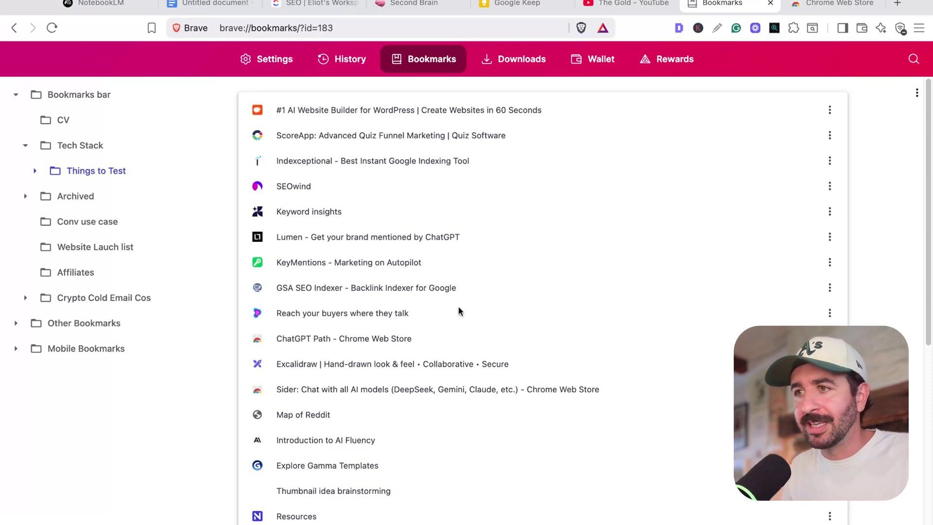
Copy the Reach your buyers where they talk bookmark
scroll(736, 292, "down", 2)
key("ctrl+c")
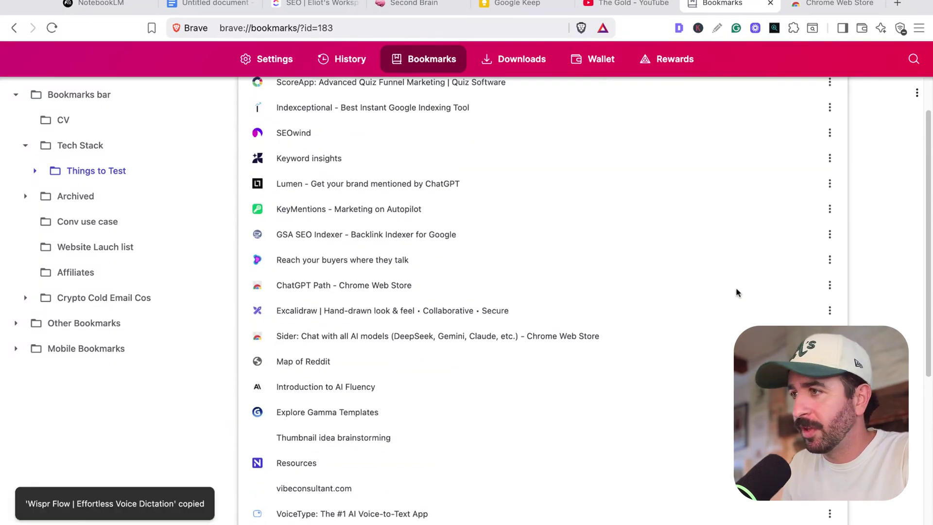
left_click(831, 263)
left_click(777, 344)
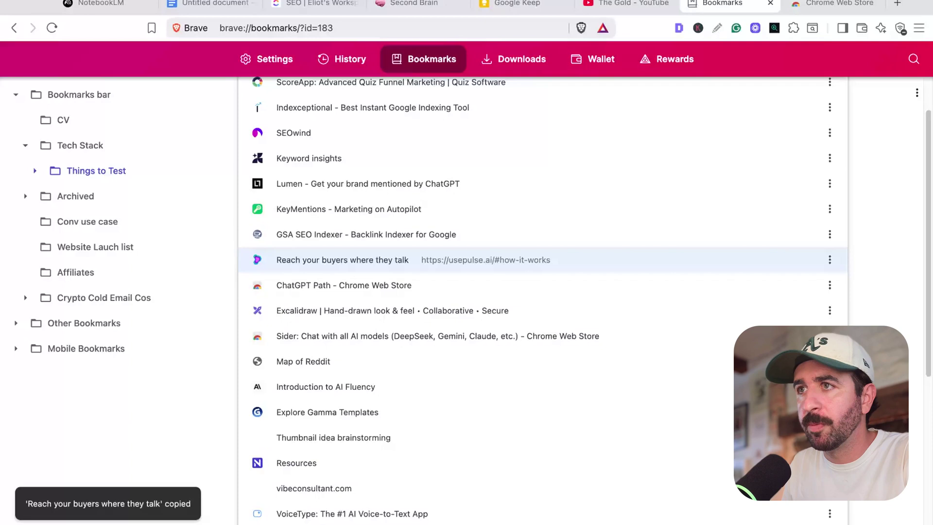
Add the copied usepulse.ai URL, minus #how-it-works, as a Website source in Bookmarks
left_click(119, 6)
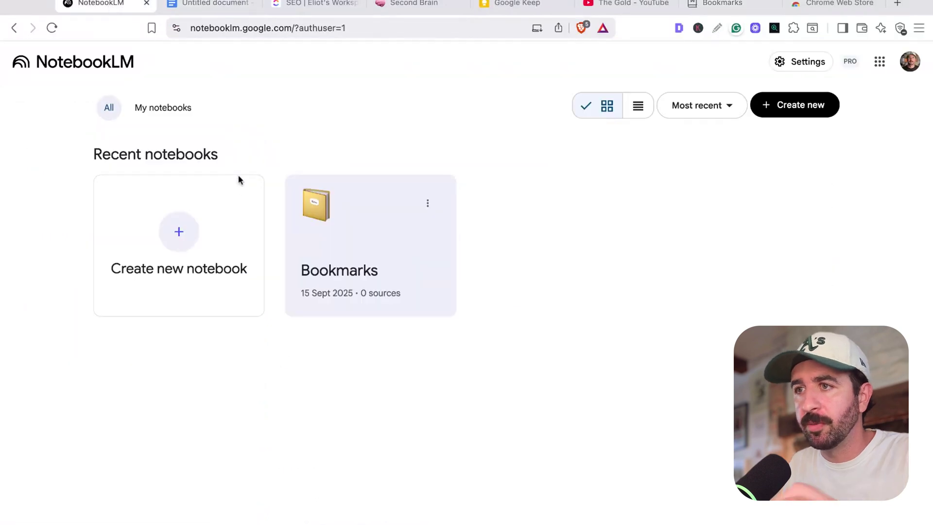
left_click(334, 262)
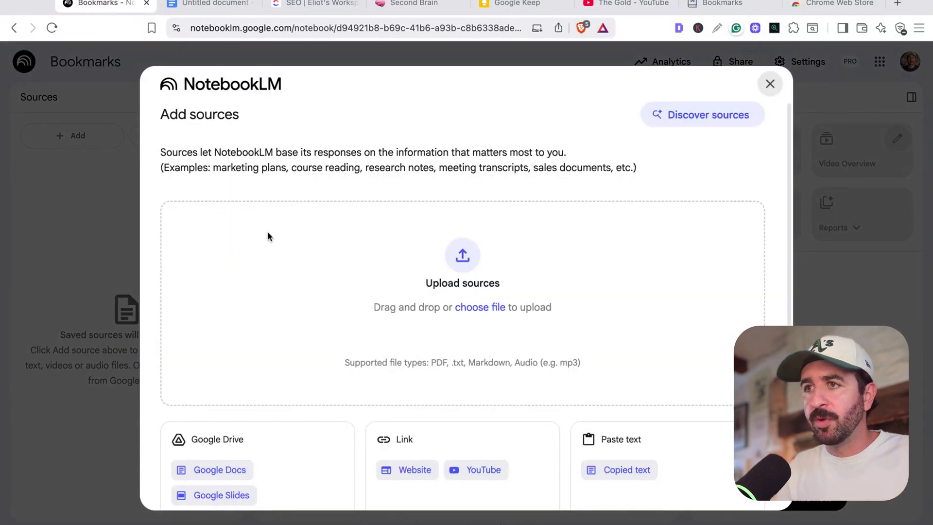
scroll(240, 380, "down", 2)
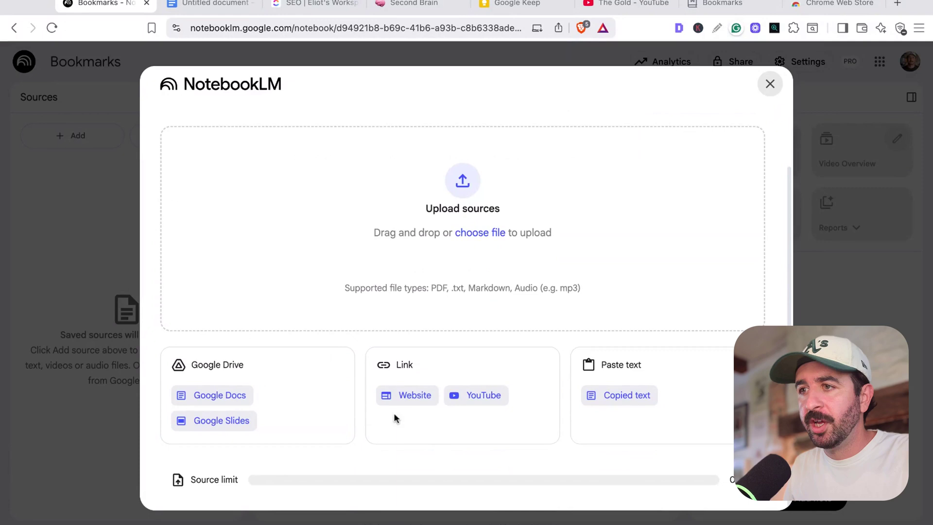
left_click(411, 396)
left_click(322, 227)
key("ctrl+v")
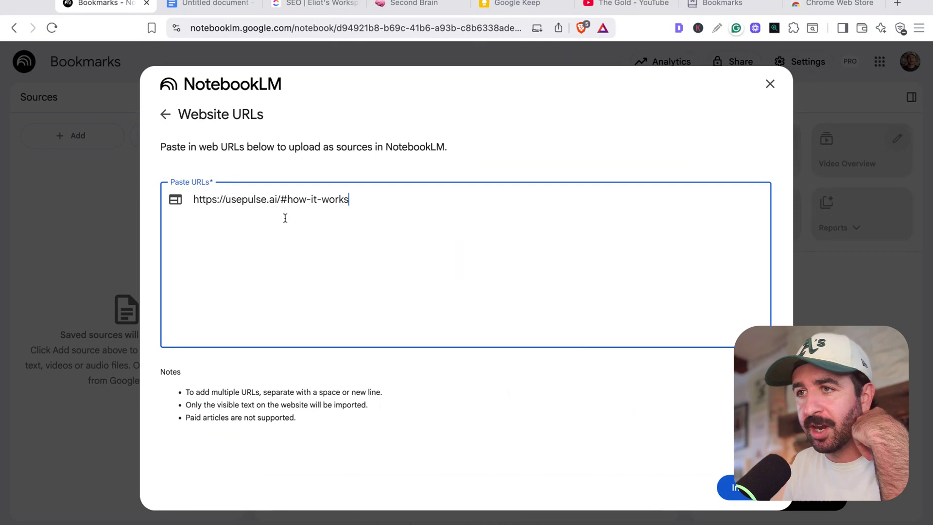
left_click(282, 199, "shift")
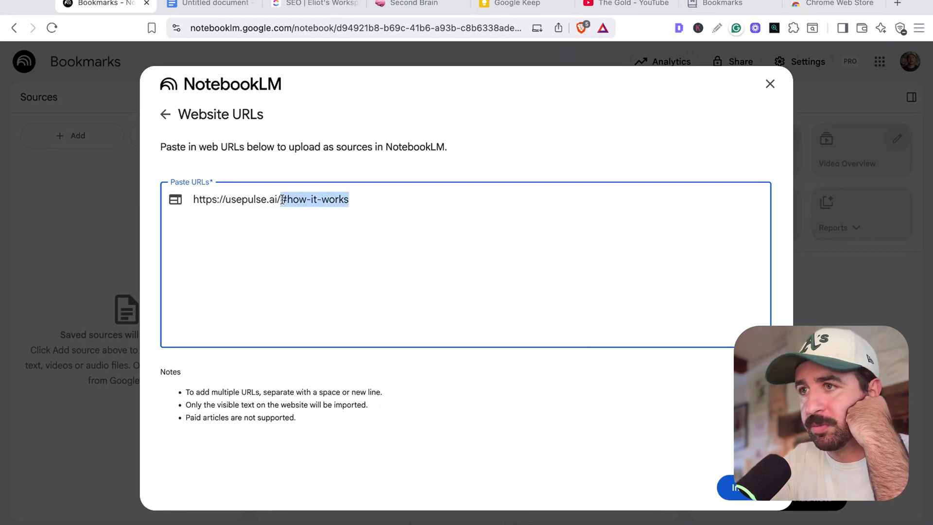
key("BackSpace")
left_click(732, 488)
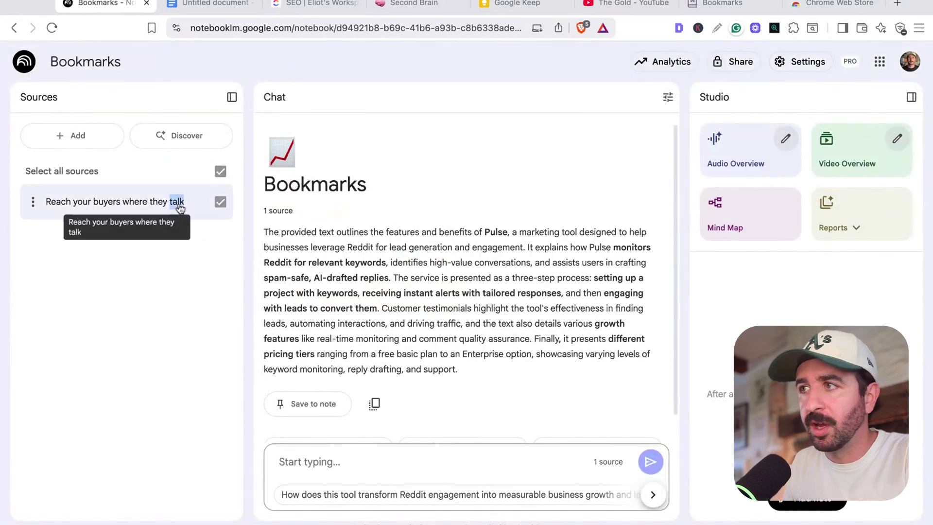
Rename the usepulse.ai source to 'Pulse.ai'
left_click(34, 202)
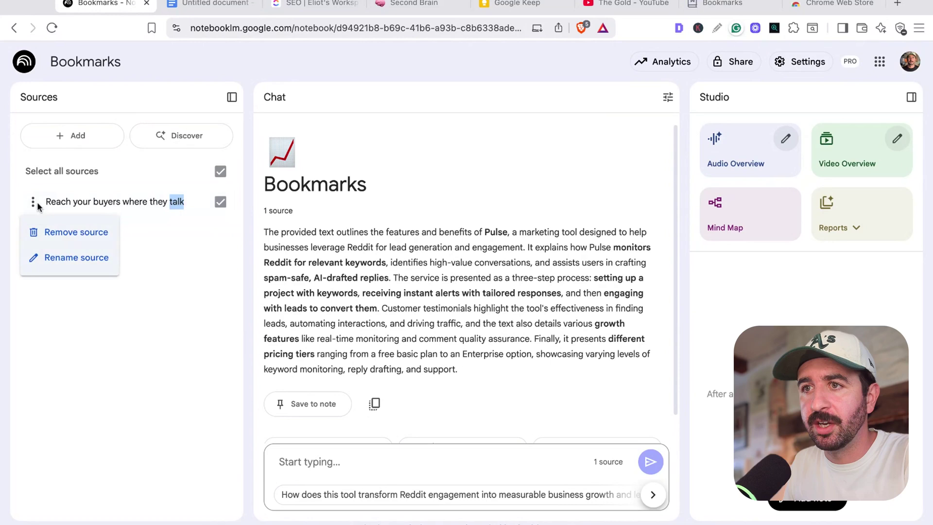
left_click(82, 256)
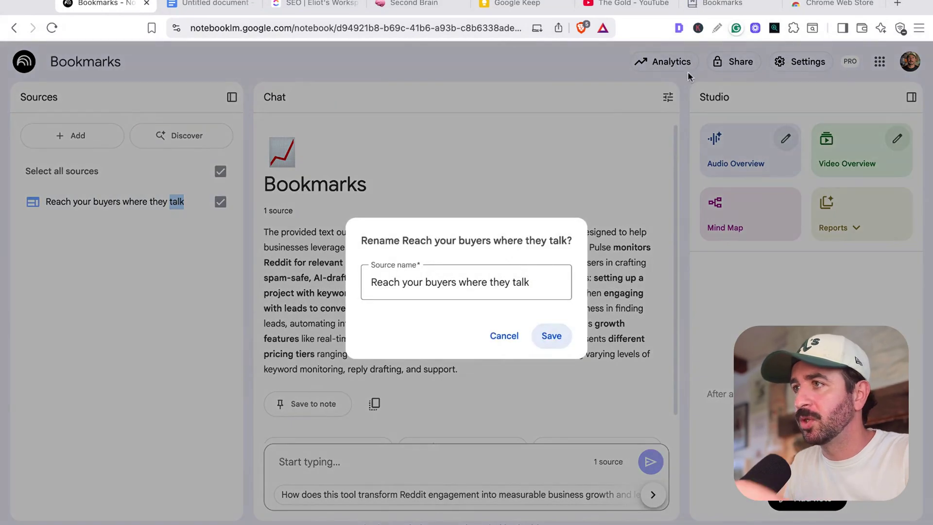
triple_click(443, 278)
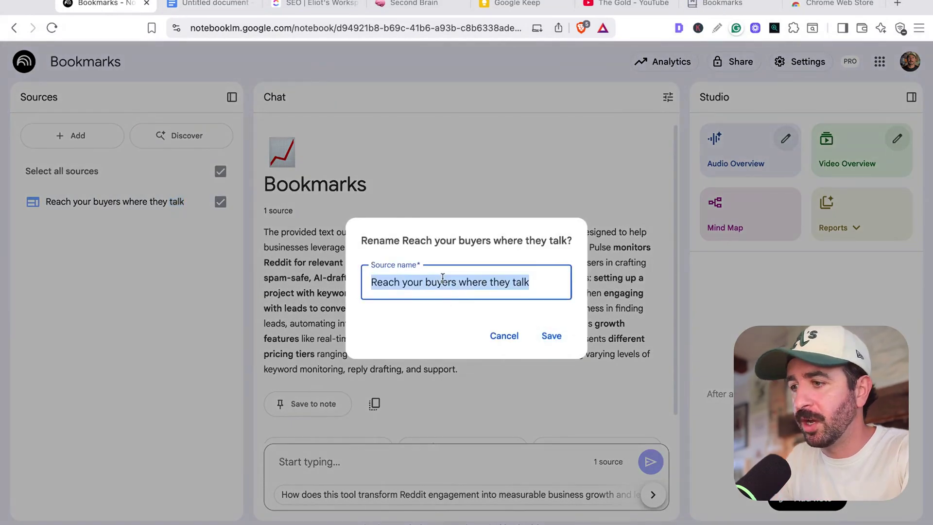
type("Pulse")
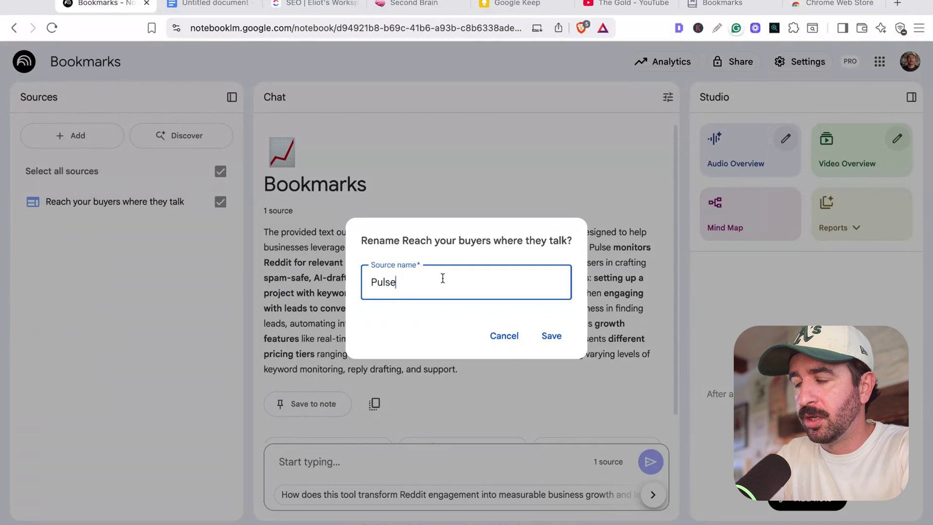
type(".ai")
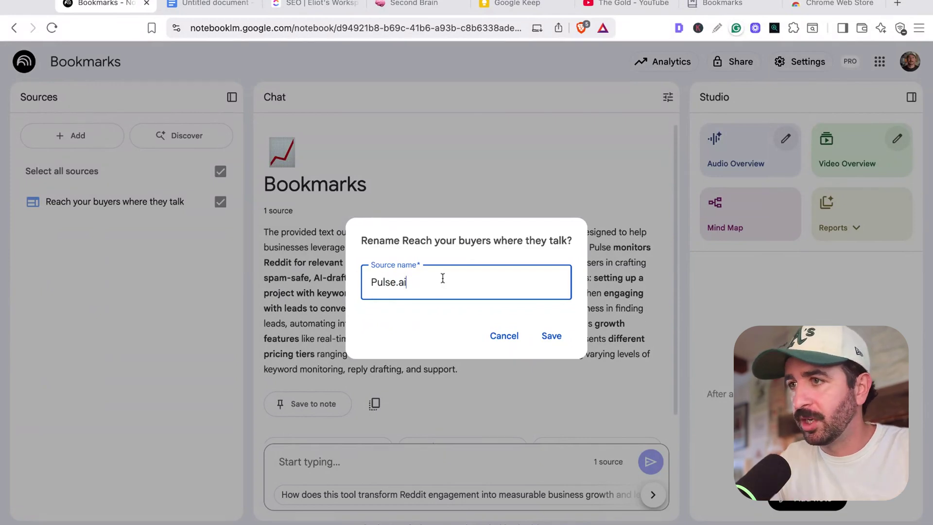
left_click(542, 335)
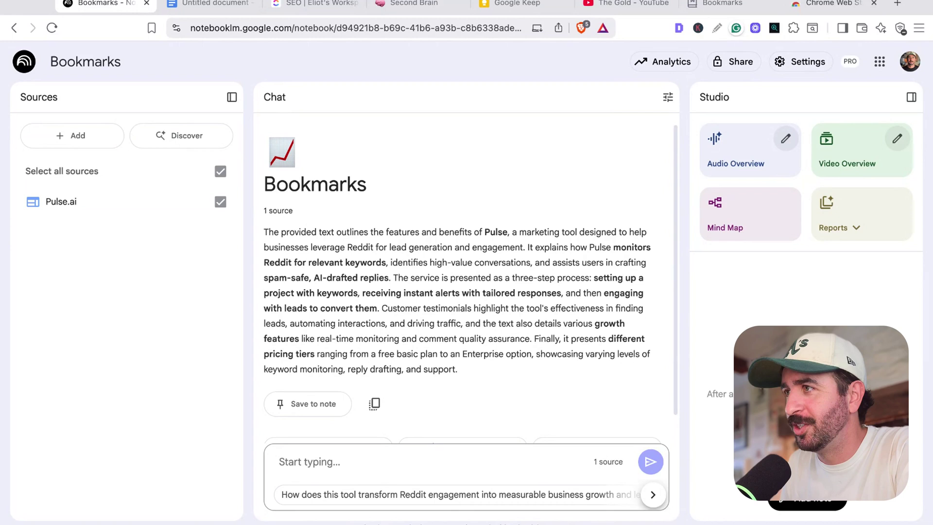
Search the Chrome Web Store for 'notebooklm'
left_click(833, 6)
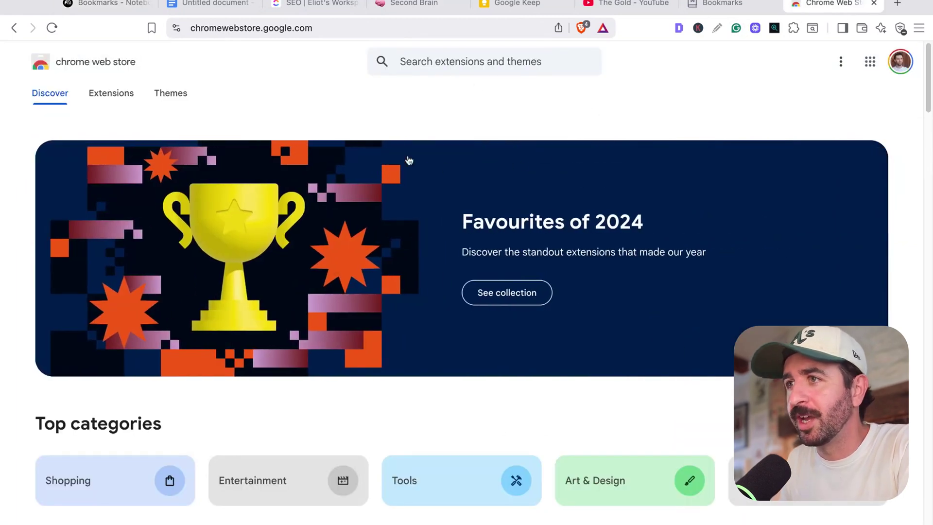
left_click(482, 62)
type("noteb")
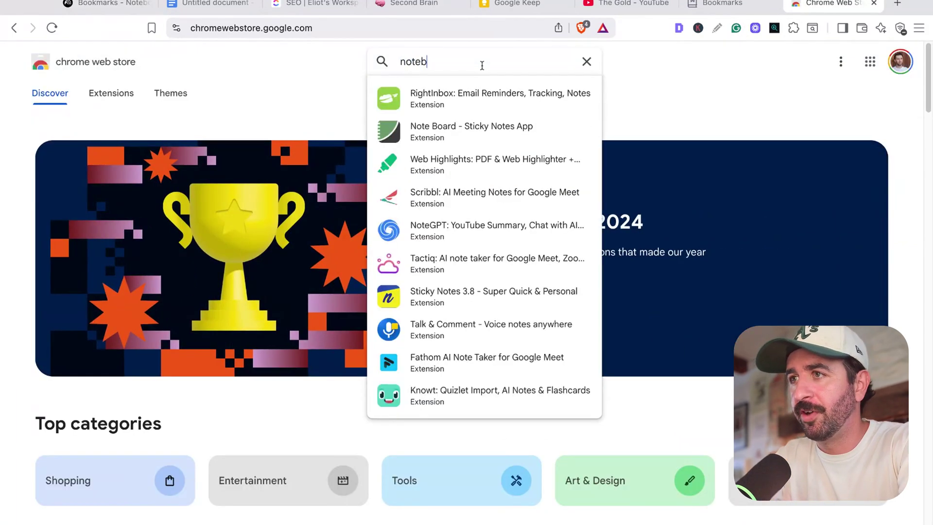
type("ooklm")
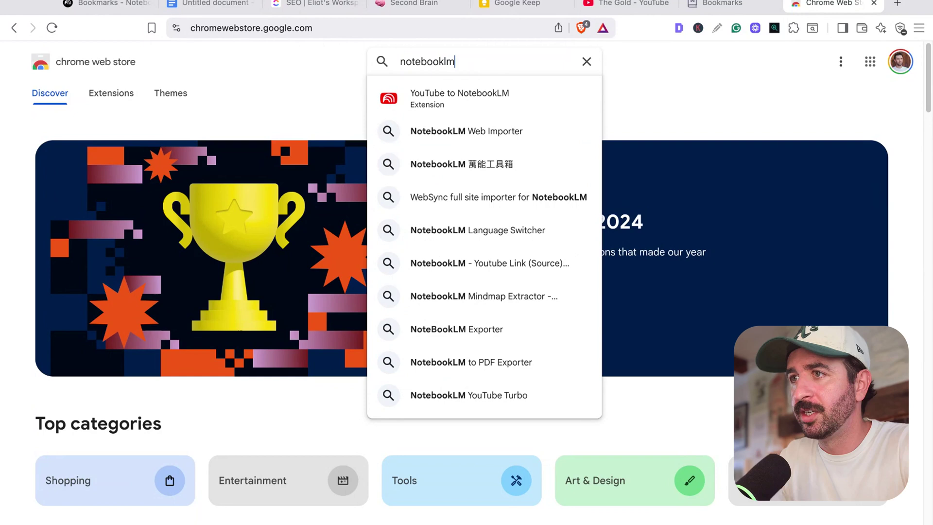
key("Return")
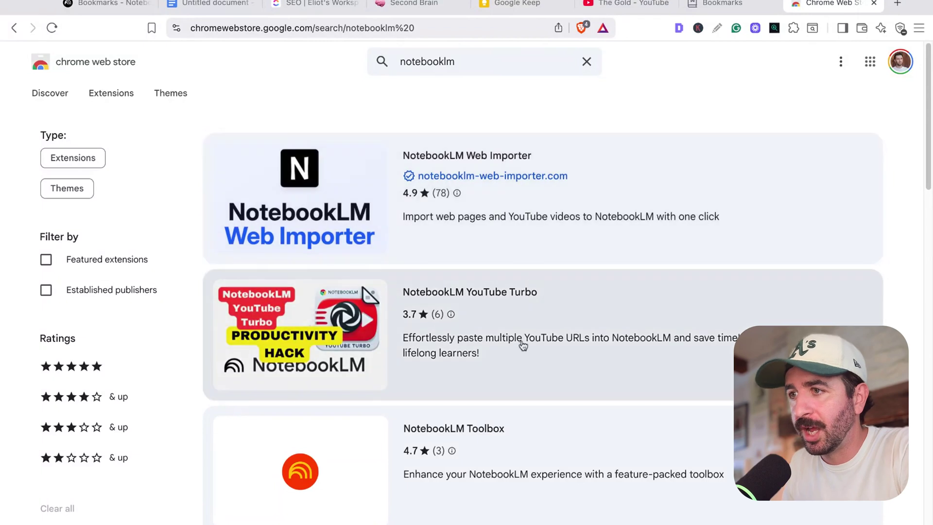
Open the NotebookLM Web Importer listing and add it to Brave
left_click(603, 344)
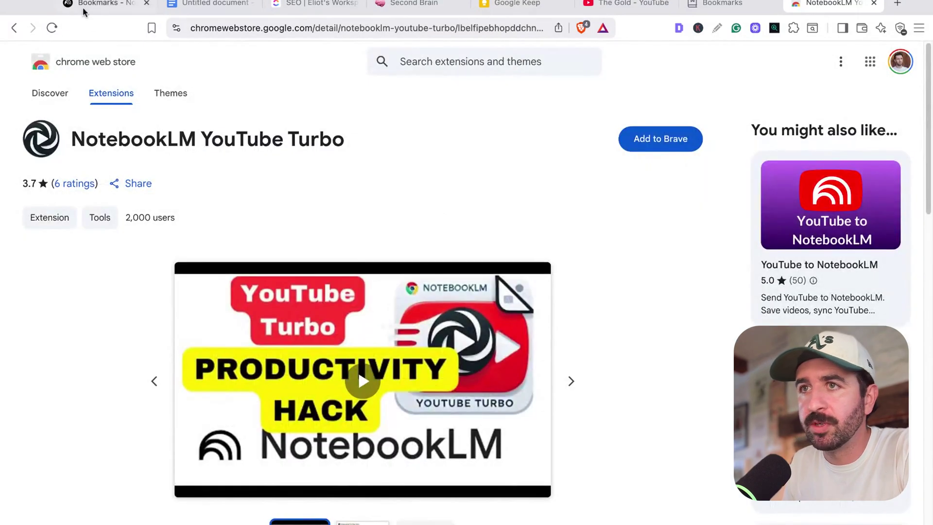
left_click(15, 28)
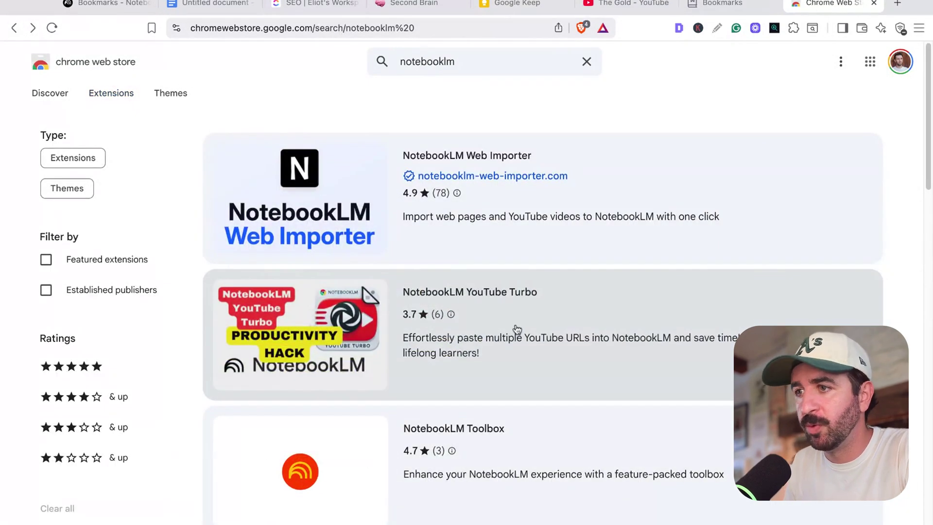
scroll(517, 330, "down", 5)
left_click(566, 350)
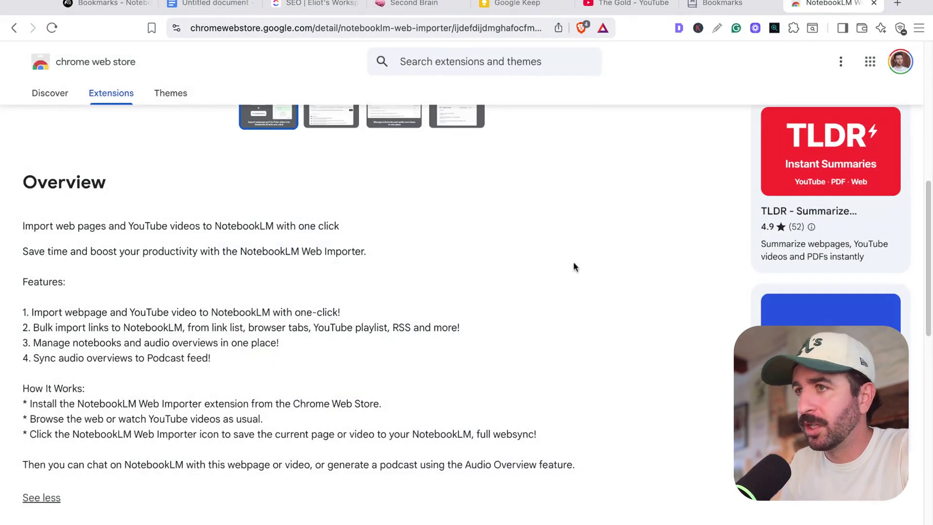
left_click(647, 146)
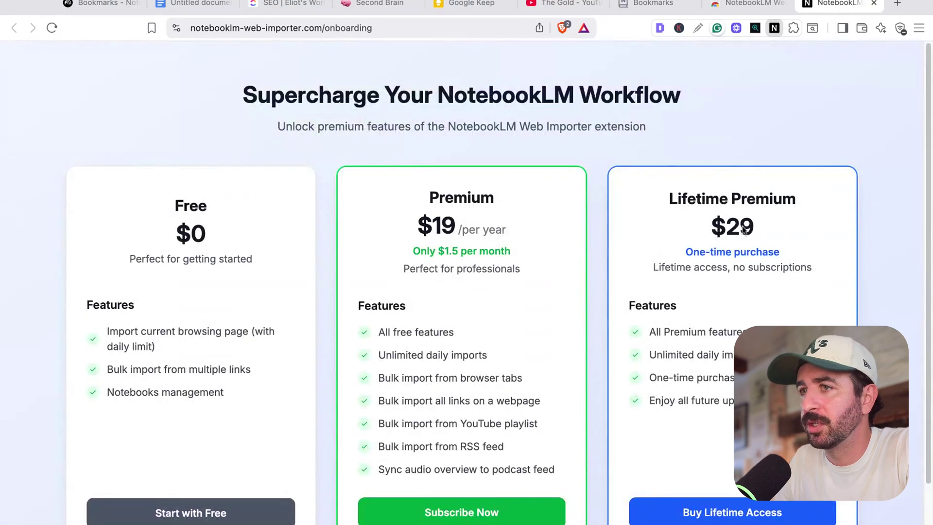
Open and dismiss the Web Importer's import panel from the store listing
scroll(707, 243, "down", 7)
left_click(775, 27)
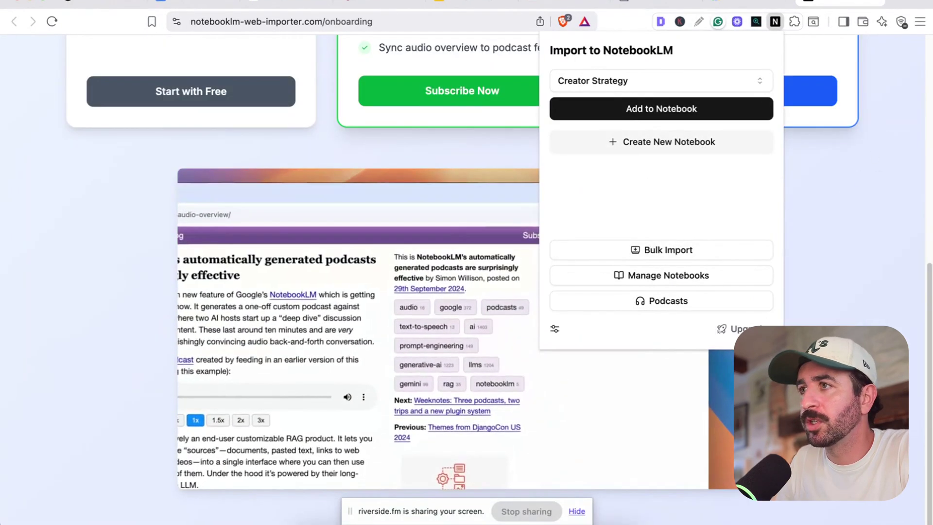
key("Escape")
left_click(755, 3)
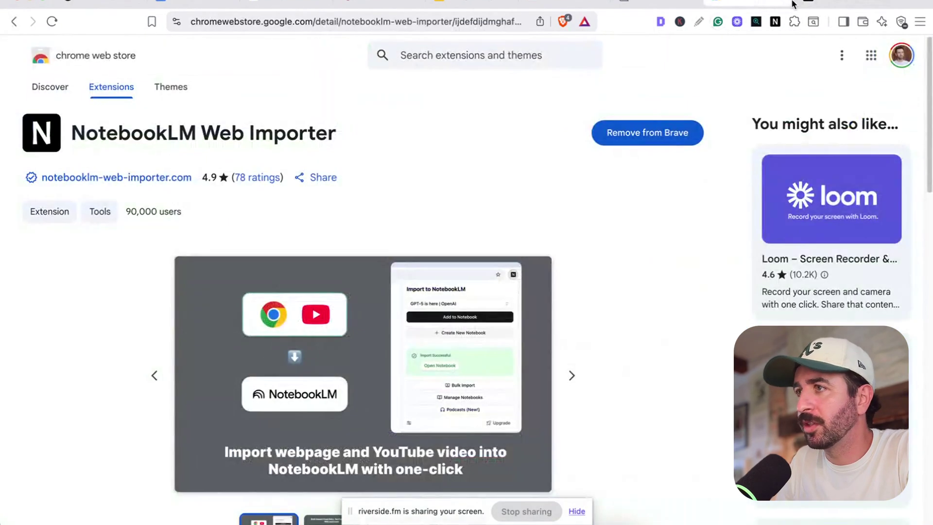
From the bookmarks page, open the Web Importer's Bulk Import and try the Browser Tabs option
left_click(489, 3)
left_click(774, 21)
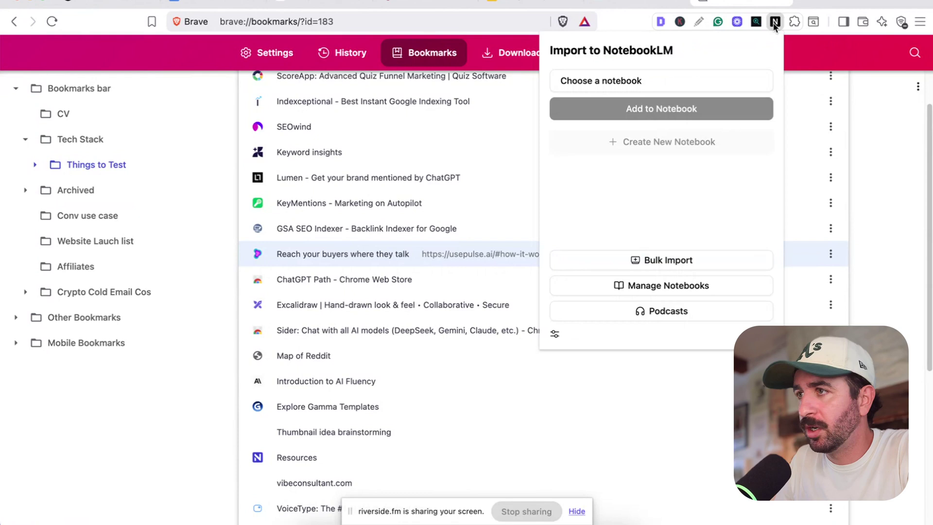
left_click(672, 256)
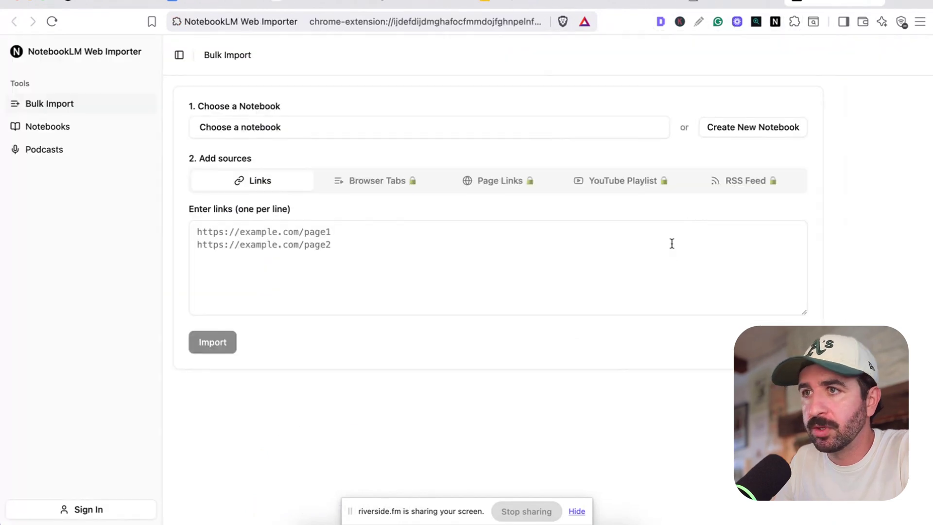
left_click(370, 182)
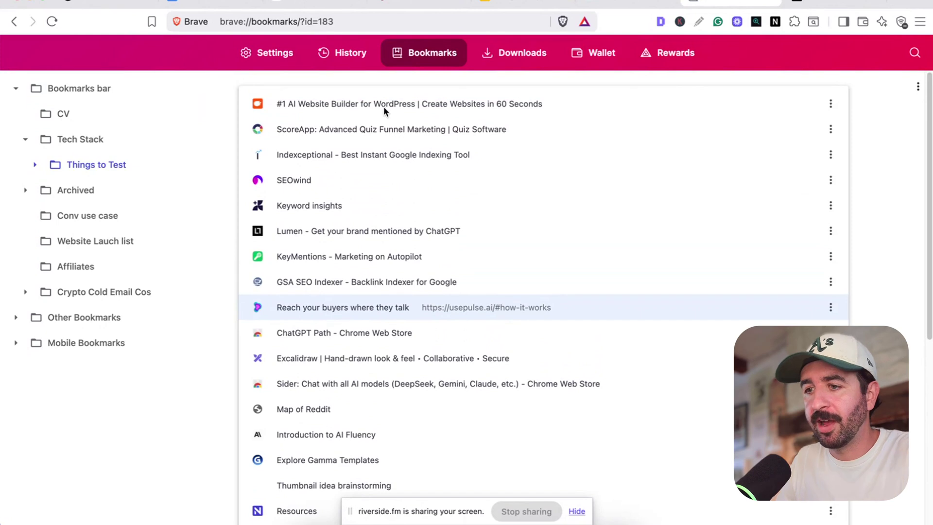
Start a Website source and paste the first copied bookmark URL into Paste URLs
left_click(383, 102, "super")
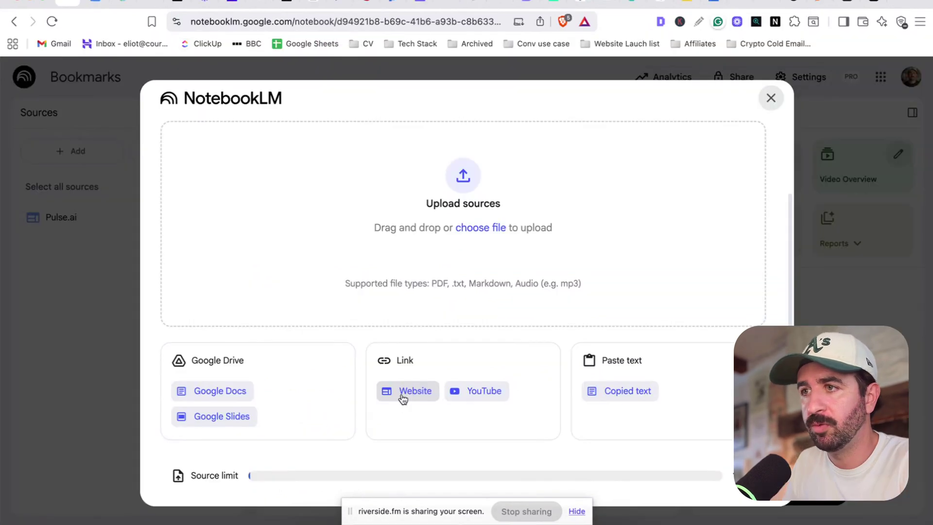
left_click(402, 395)
left_click(304, 231)
type("https://www.scoreapp.com/")
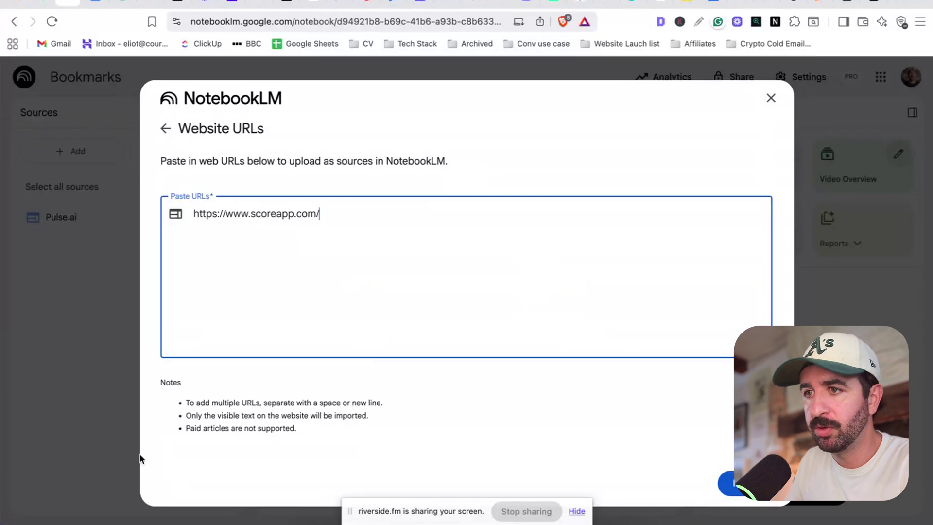
left_click_drag(230, 403, 379, 413)
left_click(301, 426)
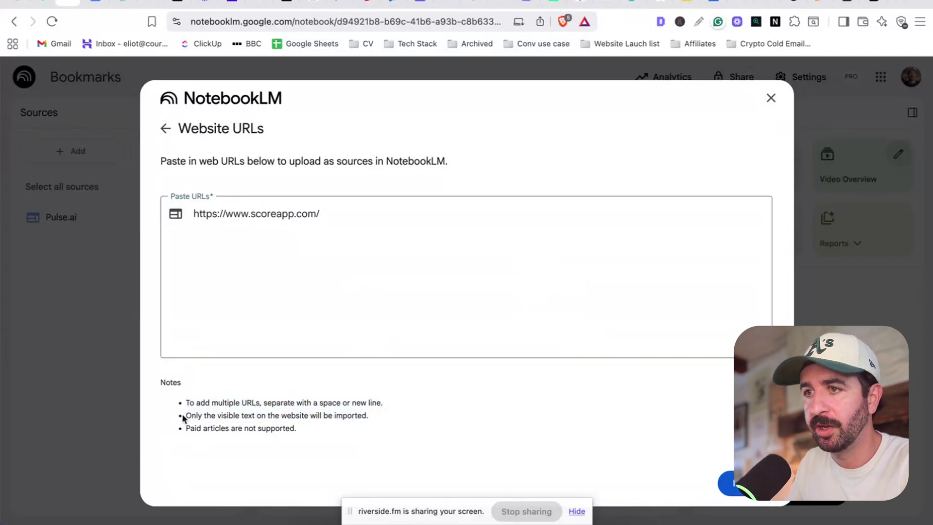
left_click_drag(184, 418, 296, 429)
Paste the remaining bookmark URLs on new lines and insert them, bringing the notebook to 28 sources
left_click(386, 224)
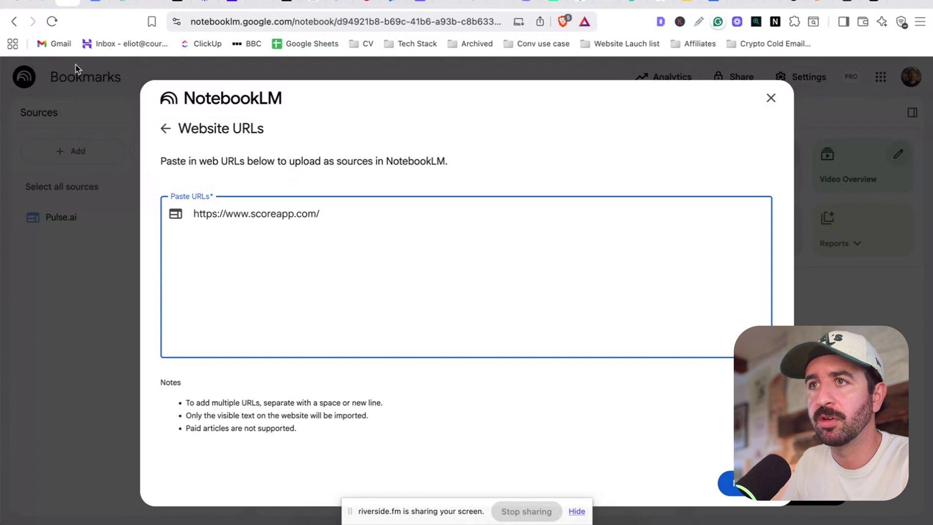
key("Return")
key("ctrl+v")
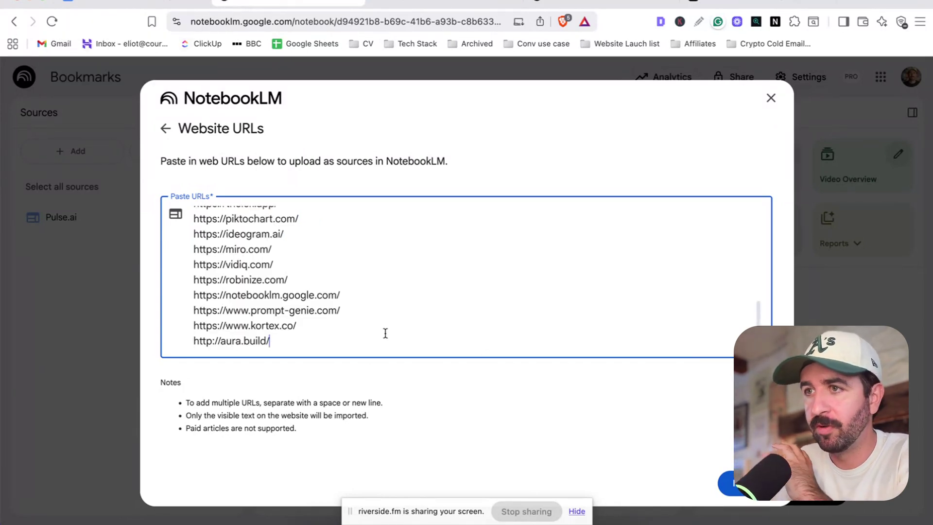
key("ctrl+a")
scroll(340, 330, "up", 5)
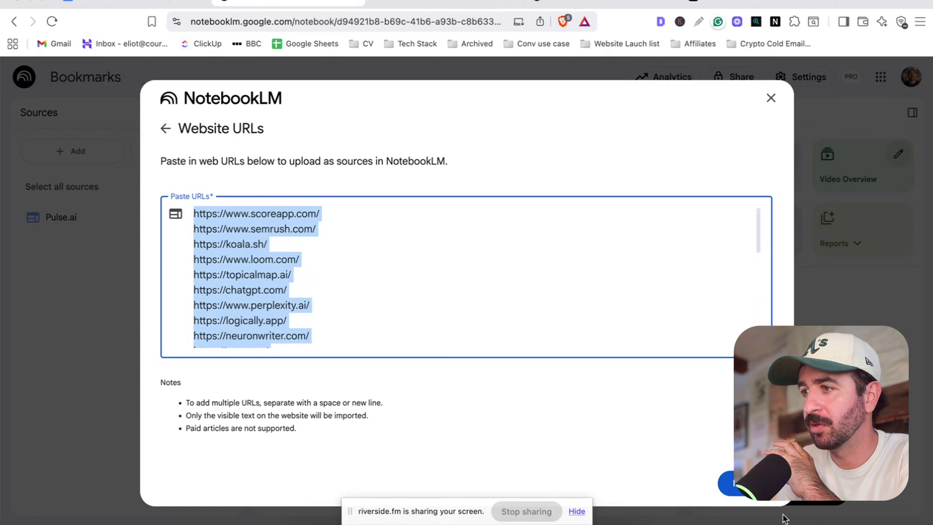
left_click(731, 483)
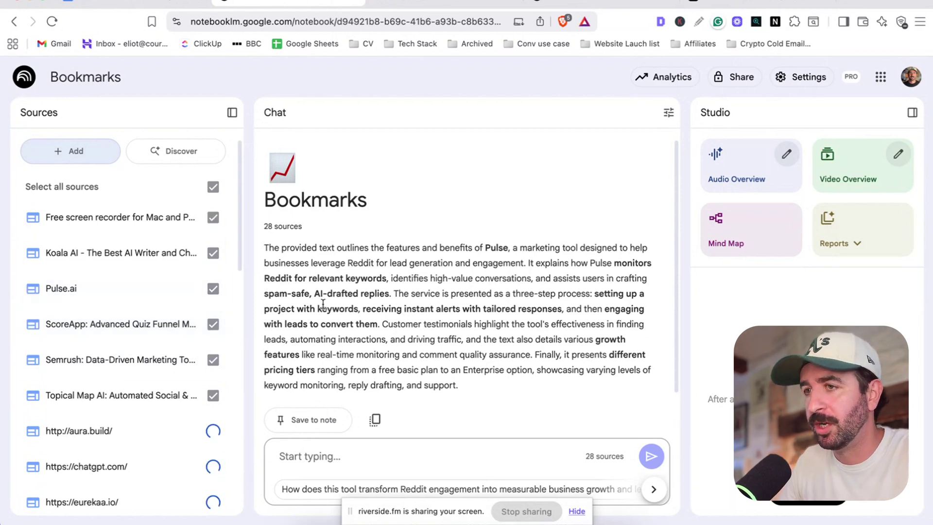
Send 'what ar my top apps for content writing?' to the Bookmarks notebook chat
scroll(115, 306, "down", 2)
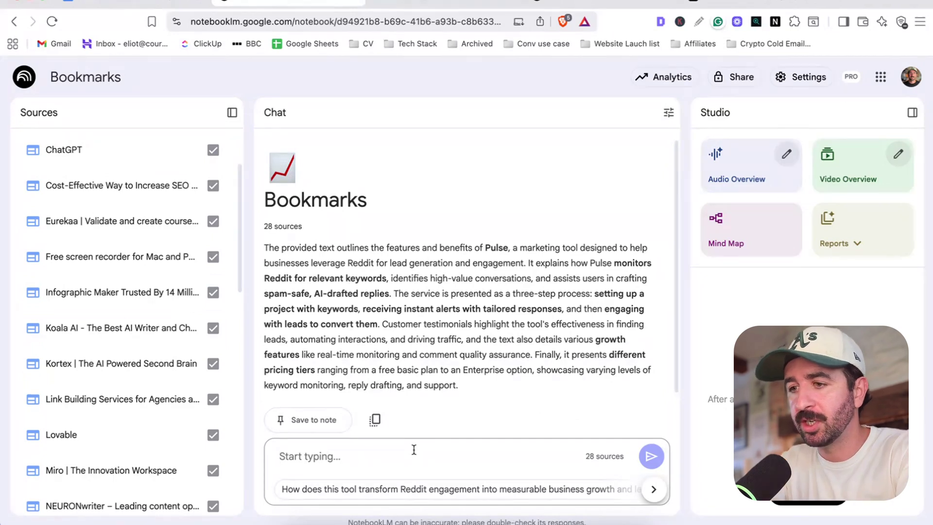
type("what ar my top apps for content w")
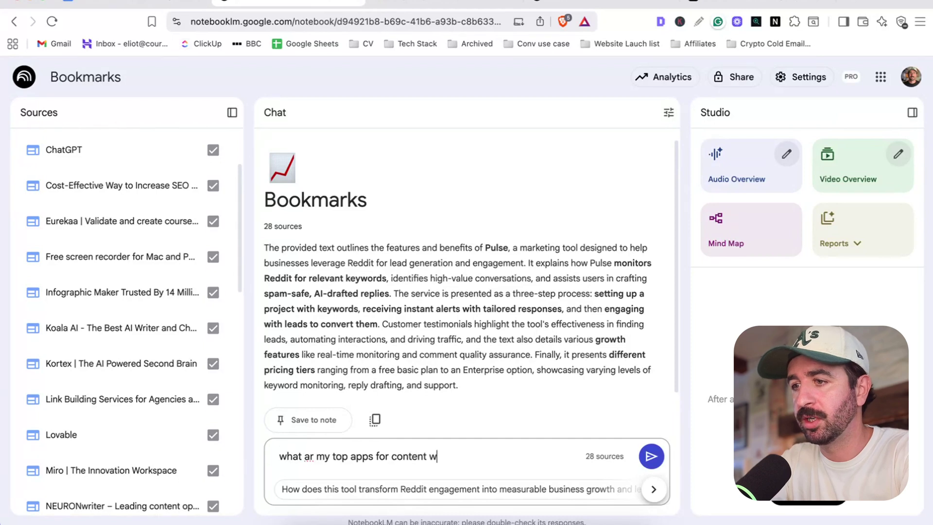
type("riting?")
key("Return")
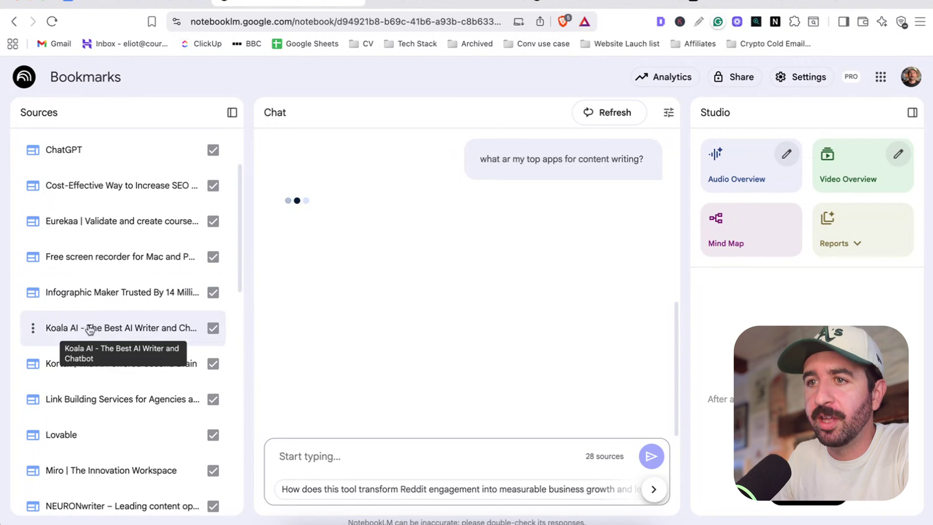
Inspect the Koala AI source and its koala.sh website, then return to the full sources list
scroll(92, 292, "up", 3)
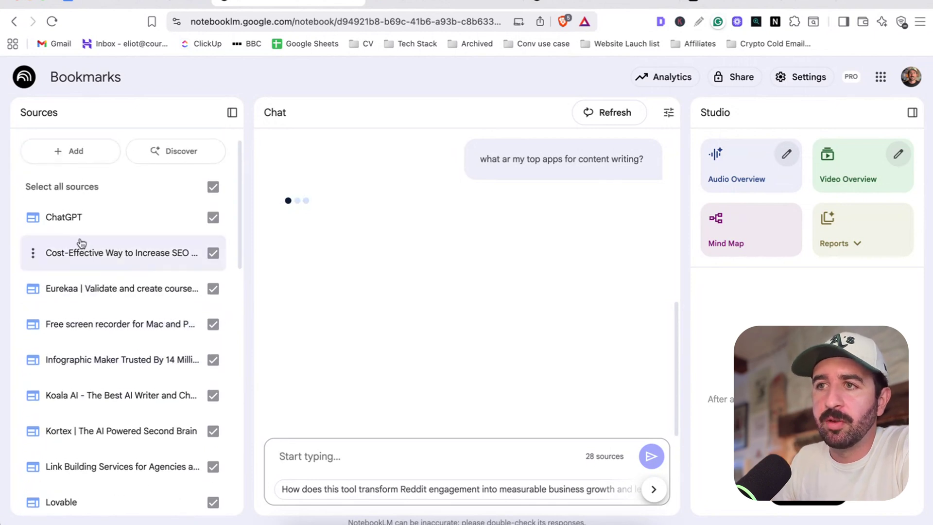
left_click(72, 397)
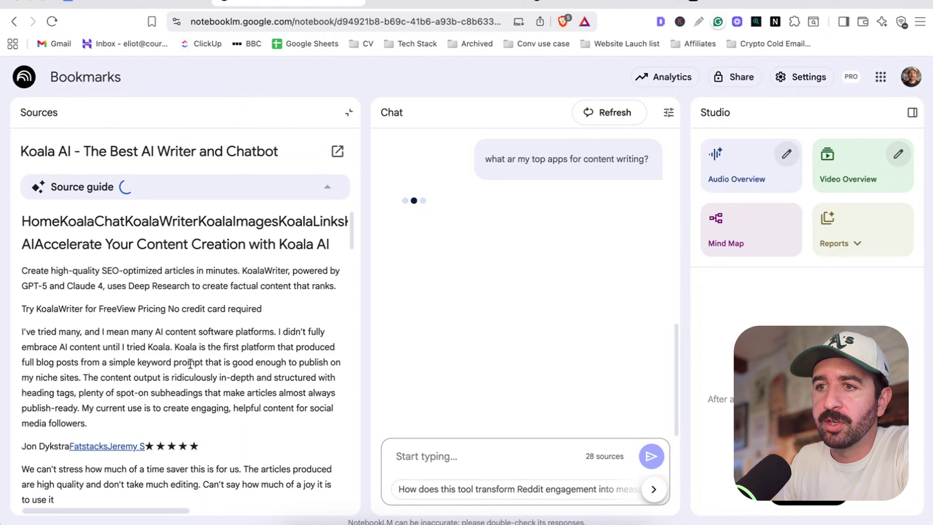
scroll(190, 363, "down", 5)
left_click(336, 151)
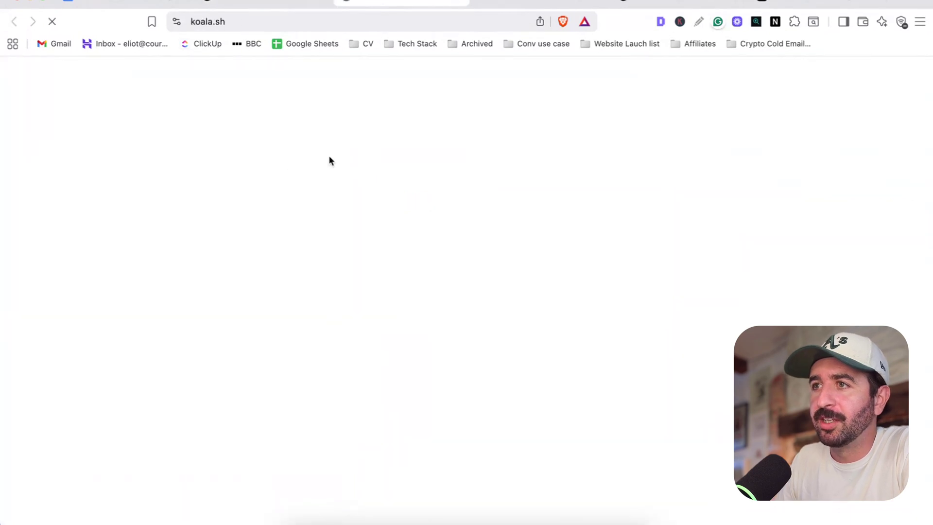
left_click(460, 1)
left_click(347, 115)
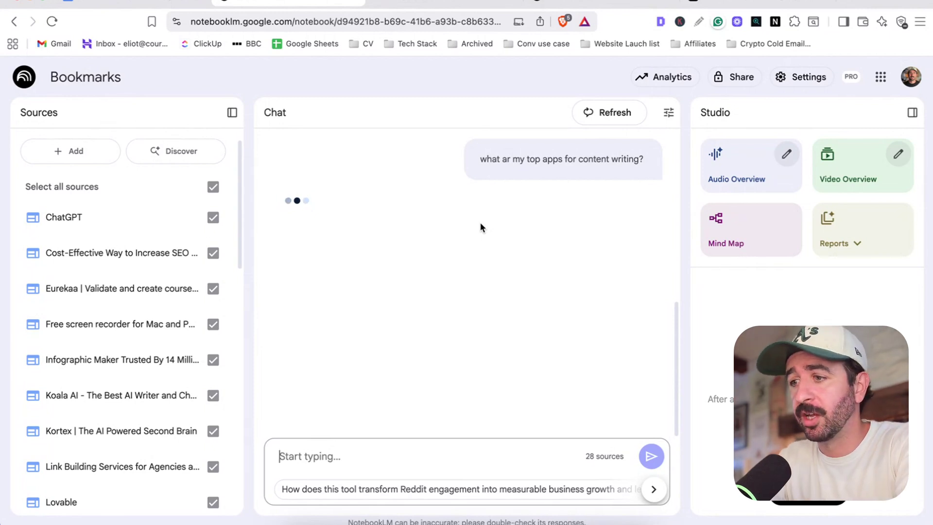
Ask the chat 'I want to make inforgraphics what tools do i have for this?'
type("I want to make ")
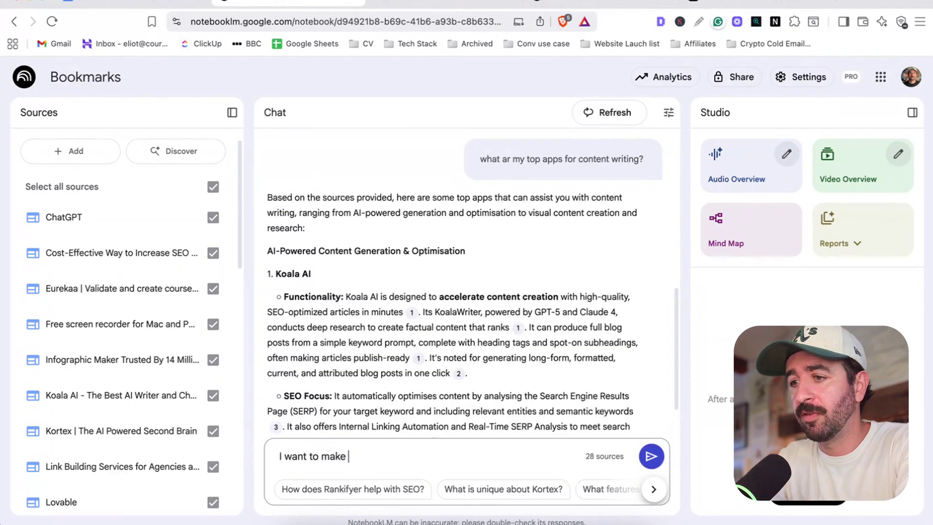
type("inforgraphics what tools do i hav")
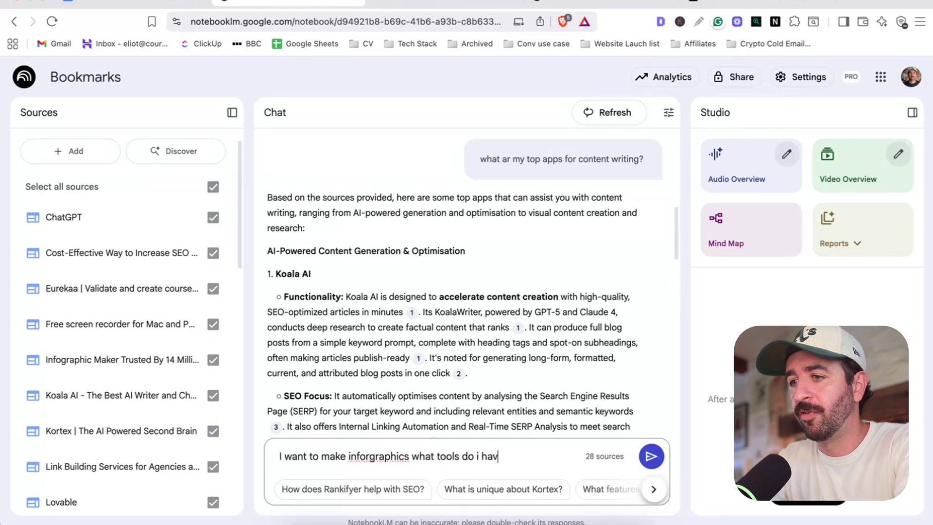
type("e for this?")
key("Return")
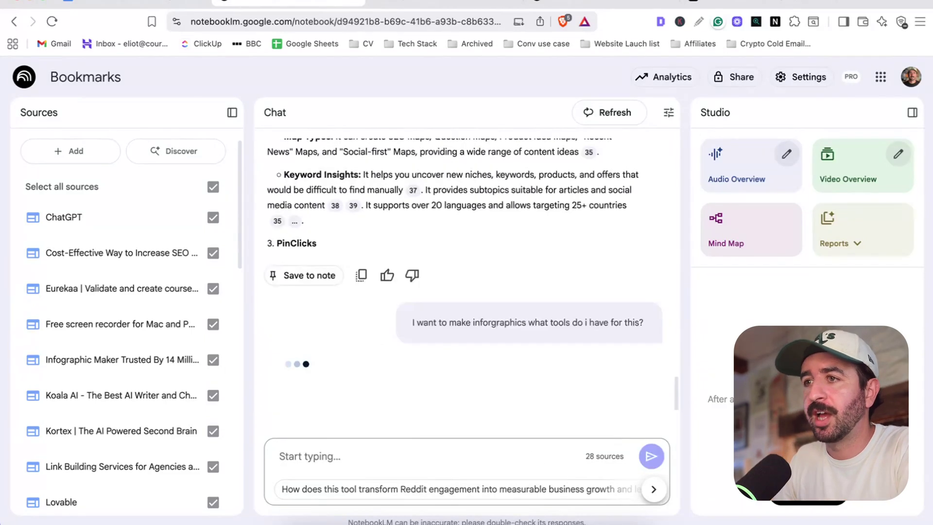
scroll(395, 311, "up", 10)
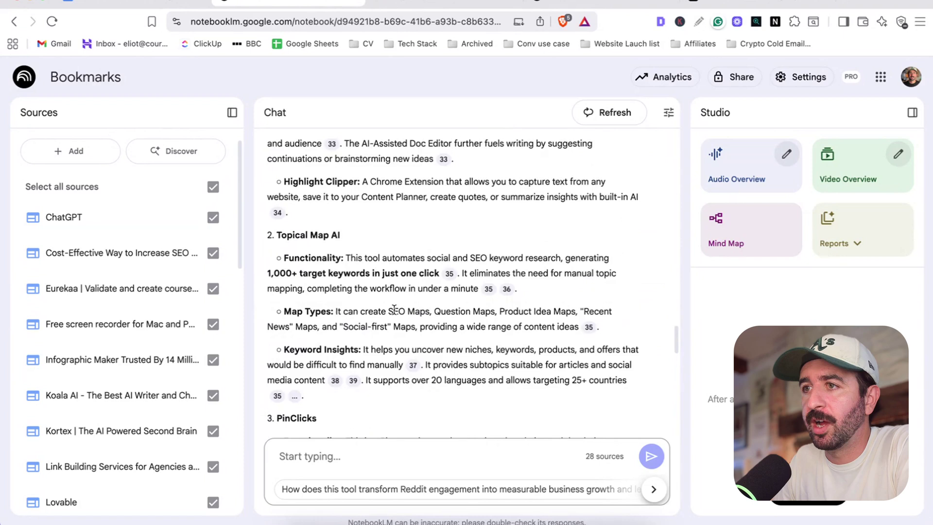
scroll(397, 304, "down", 10)
scroll(392, 255, "up", 15)
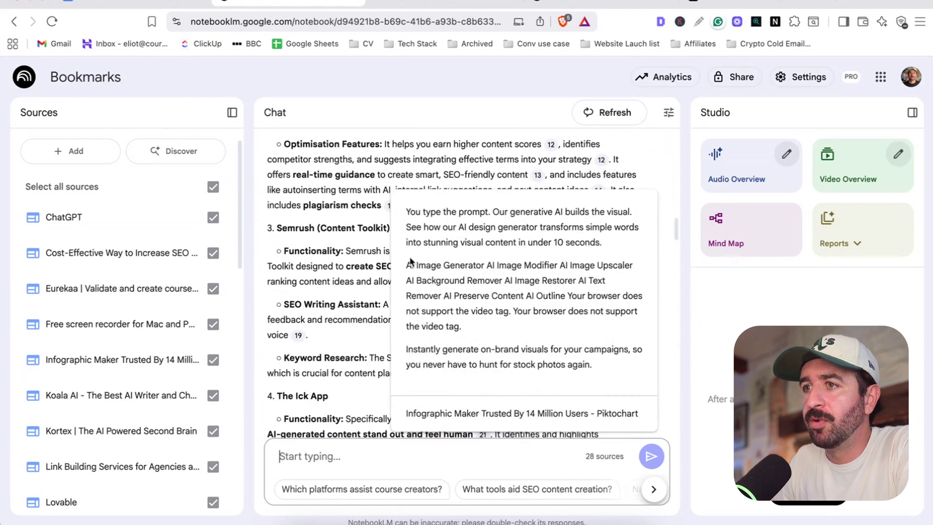
Read through the answers and highlight the Piktochart description
scroll(328, 215, "up", 10)
scroll(340, 269, "down", 10)
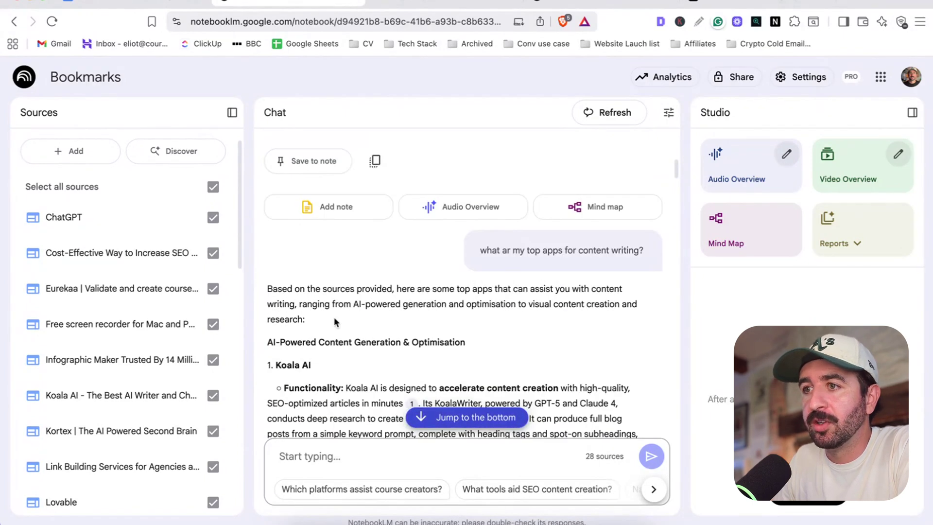
scroll(375, 311, "down", 5)
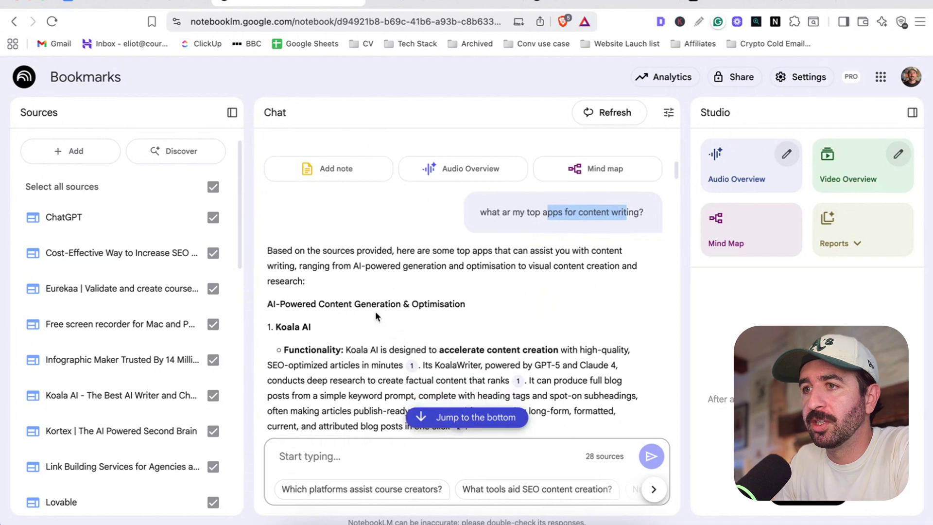
scroll(330, 289, "down", 2)
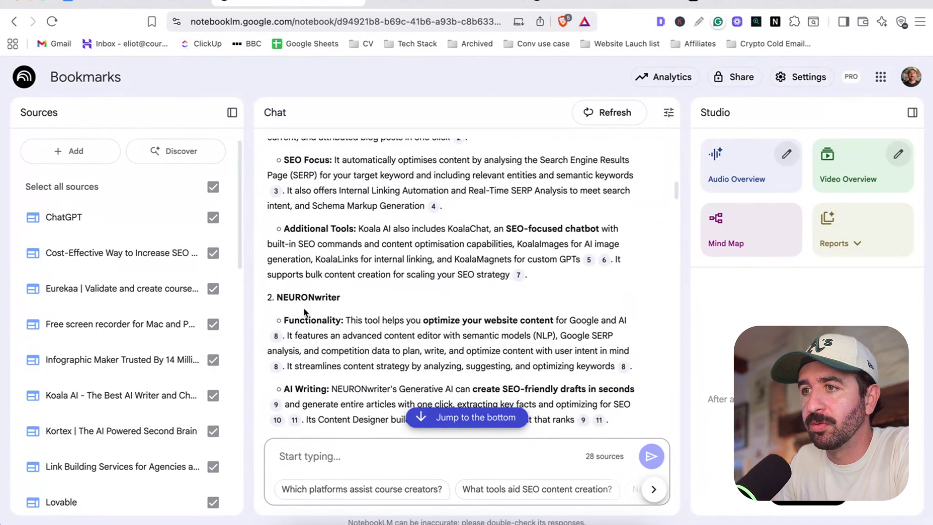
scroll(345, 301, "down", 6)
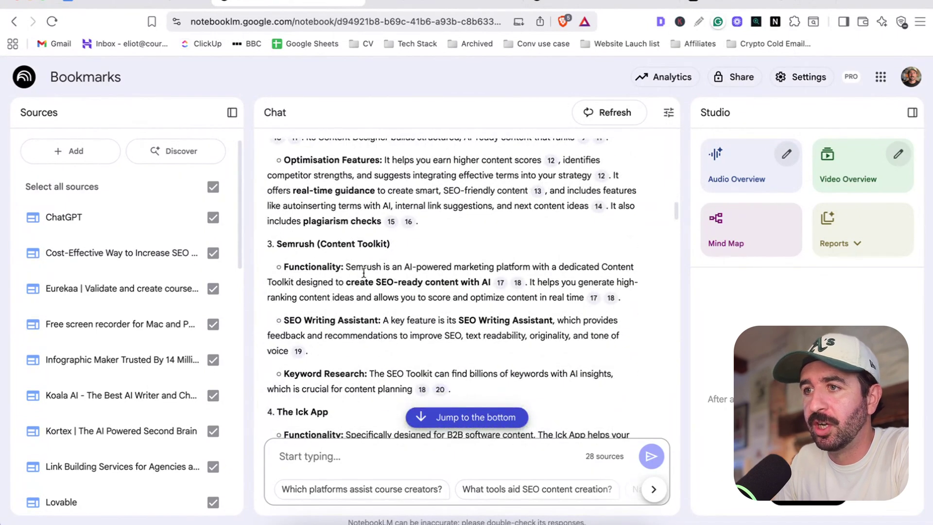
scroll(344, 313, "down", 14)
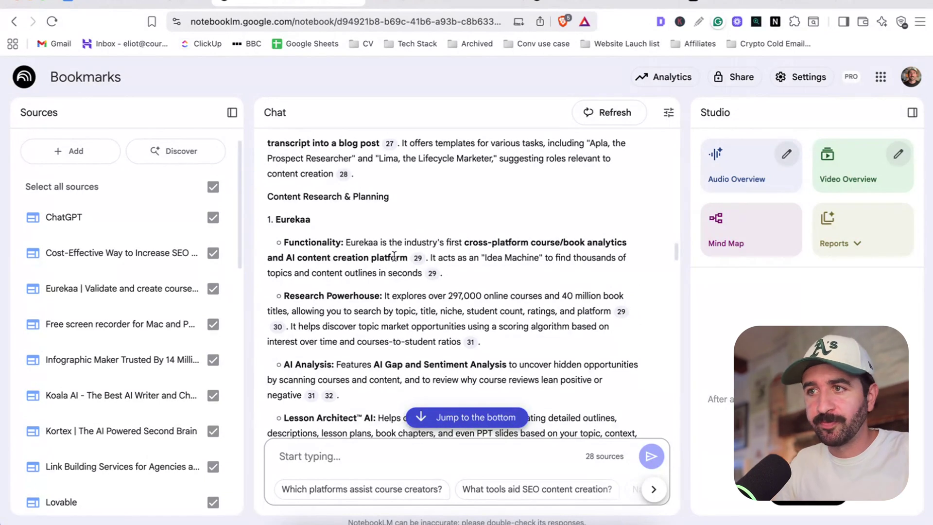
scroll(340, 234, "down", 5)
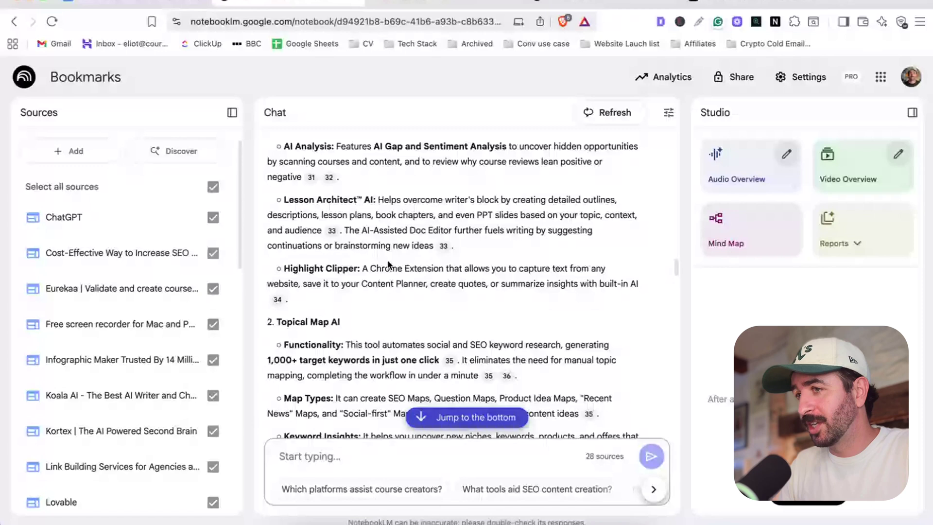
scroll(380, 264, "down", 20)
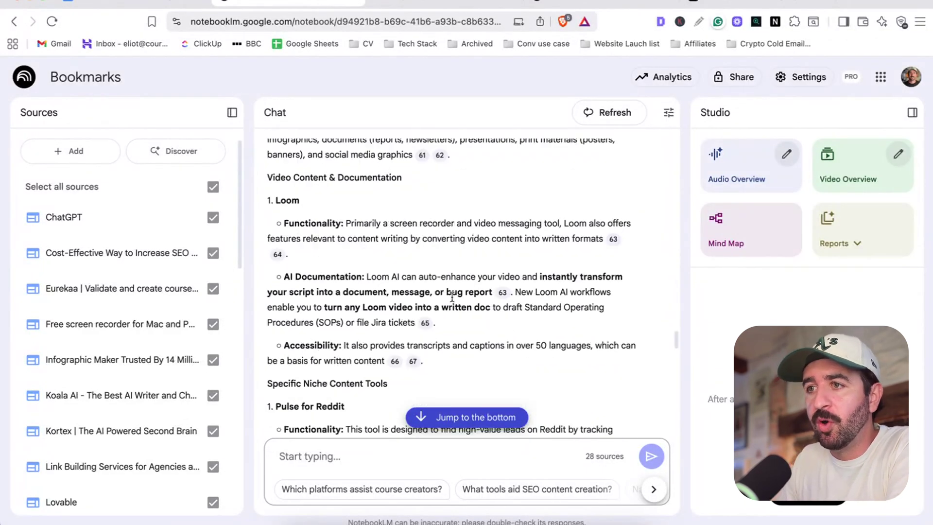
scroll(554, 313, "up", 15)
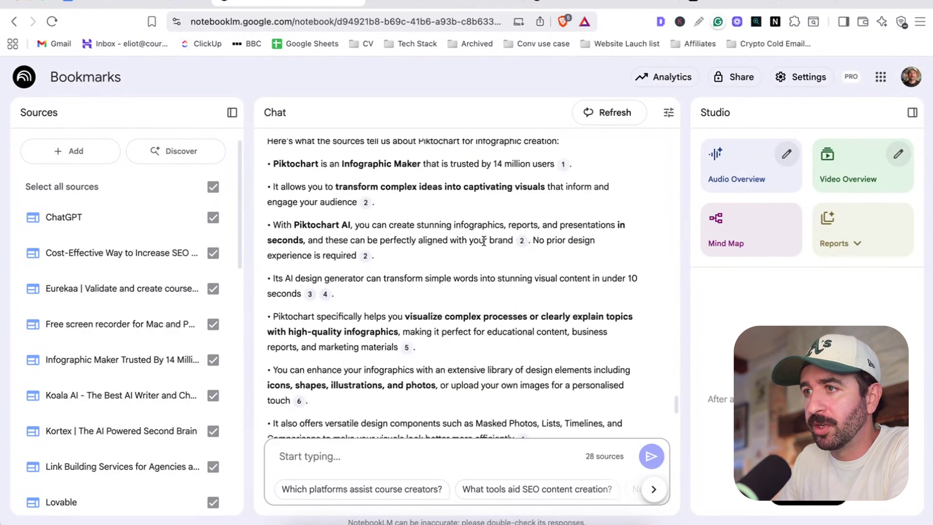
scroll(391, 317, "down", 5)
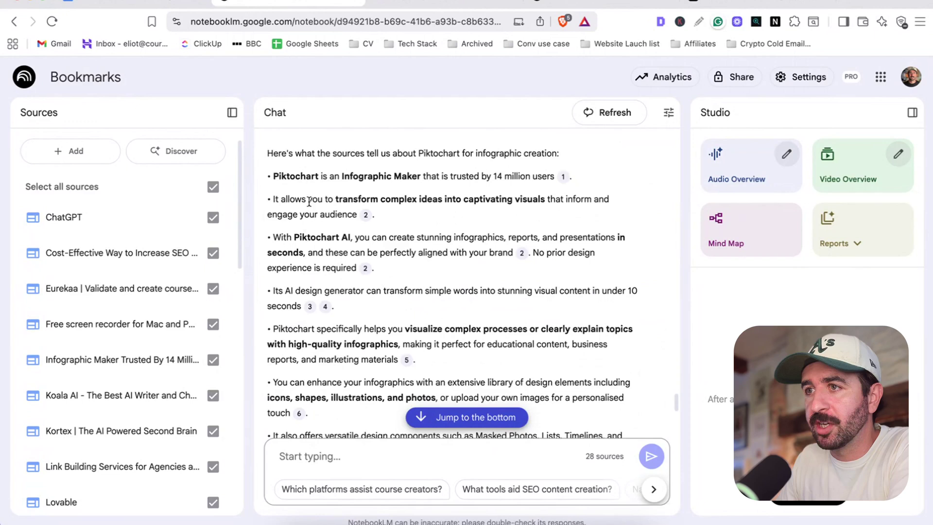
scroll(298, 199, "up", 2)
left_click_drag(300, 296, 495, 299)
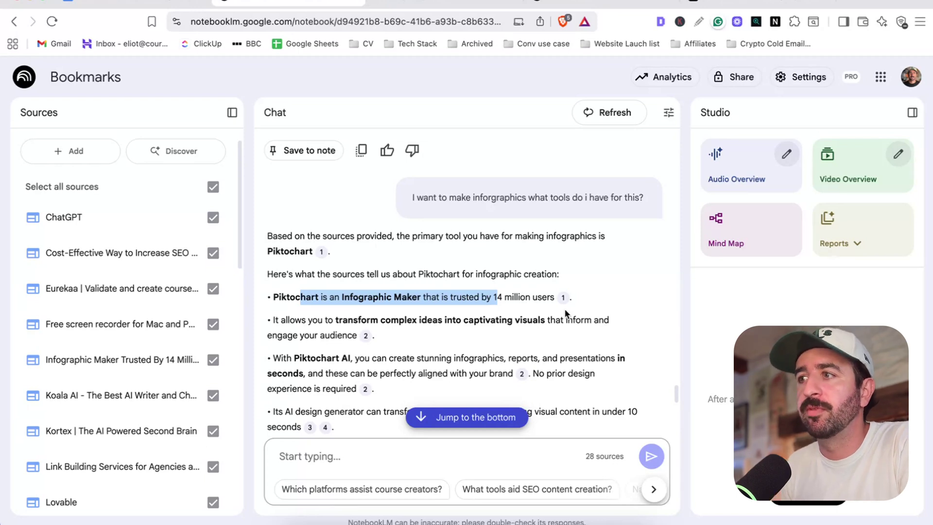
Create a new notebook from the home page and dismiss the Add sources dialog
left_click(28, 82)
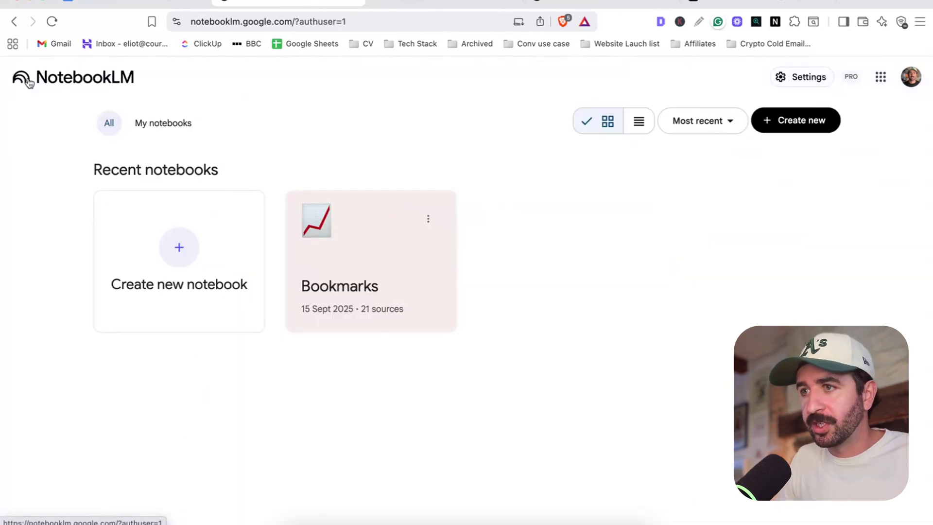
left_click(202, 248)
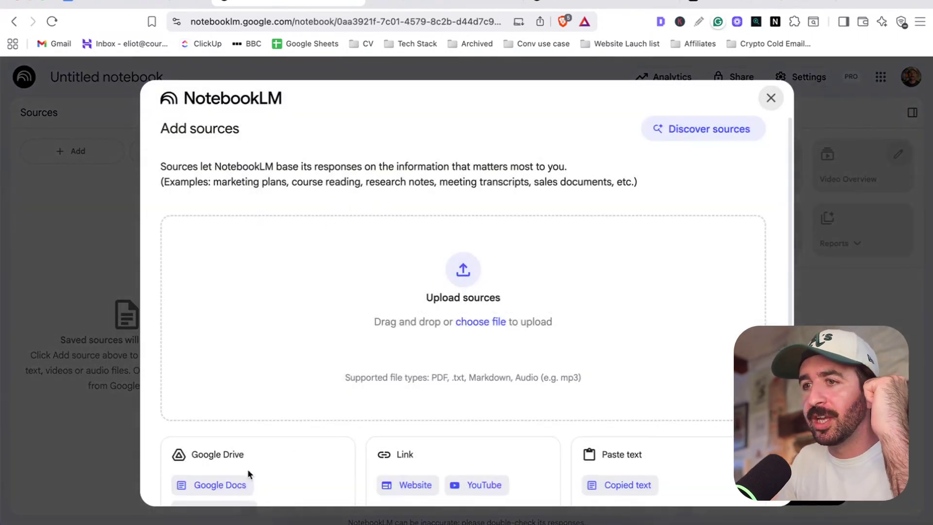
scroll(248, 474, "down", 2)
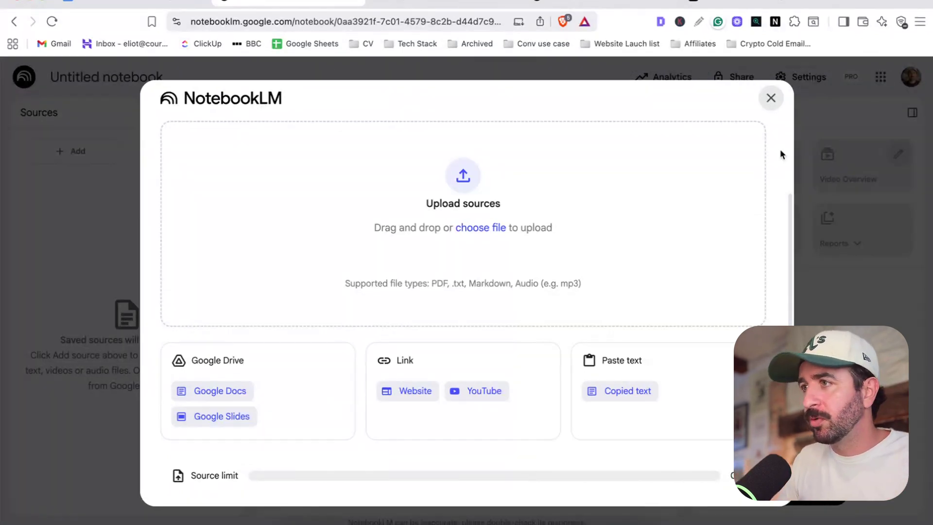
left_click(772, 108)
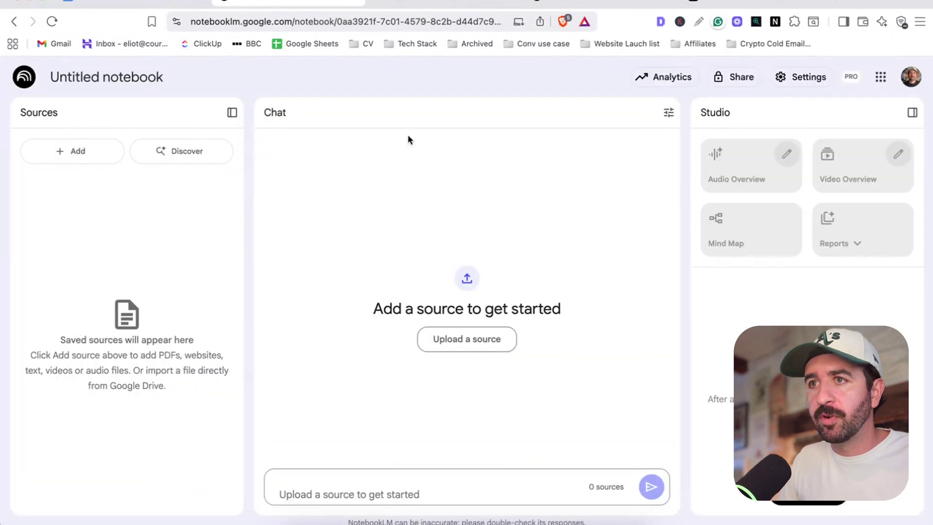
Rename the Untitled notebook to 'Writing Swipe' and hide the bookmarks bar
double_click(148, 82)
left_click(148, 82)
left_click_drag(160, 80, 28, 82)
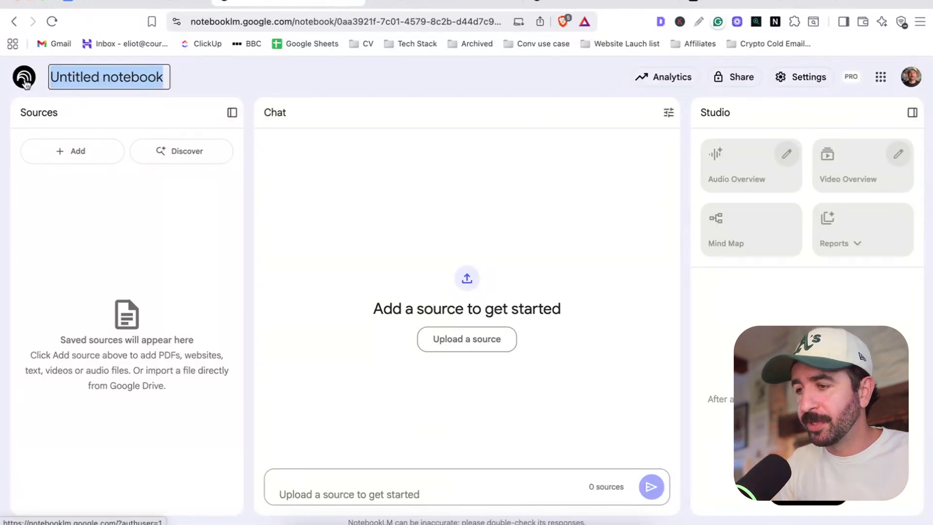
type("Writin")
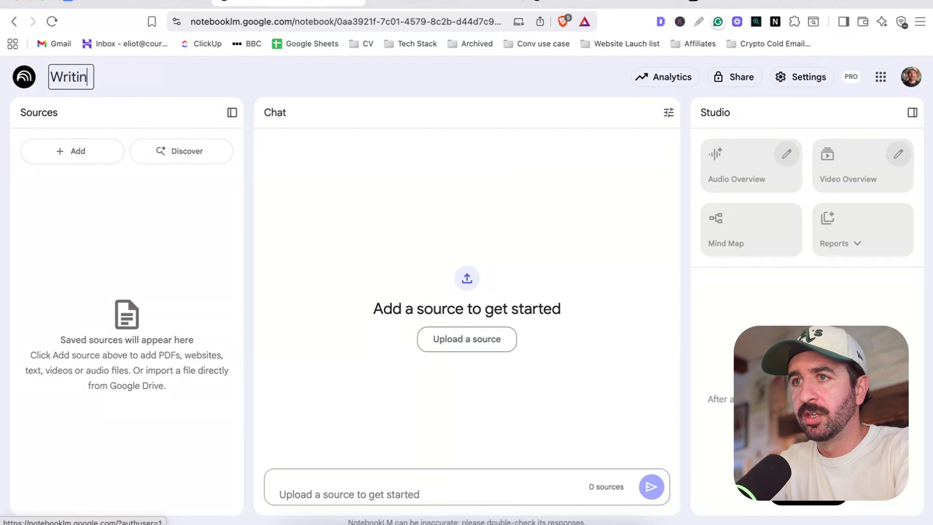
type("g Swu")
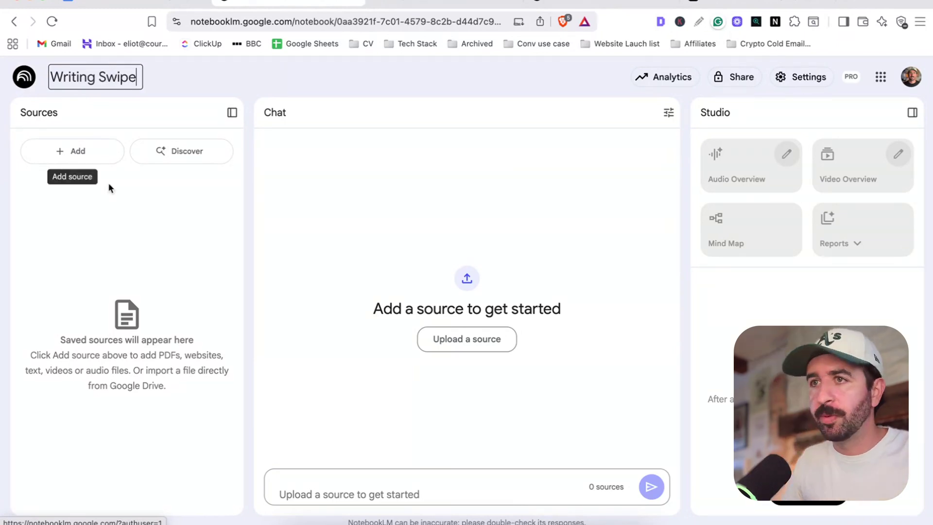
left_click(139, 218)
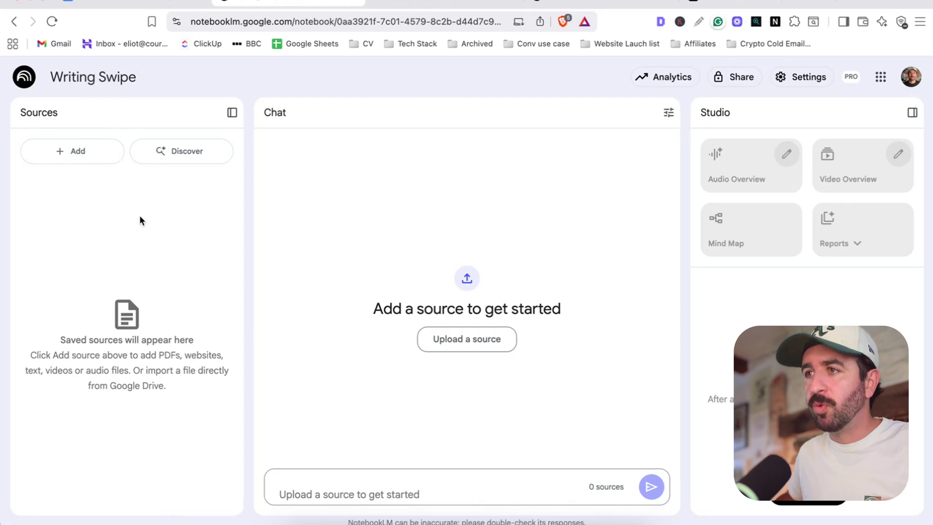
key("super+shift+b")
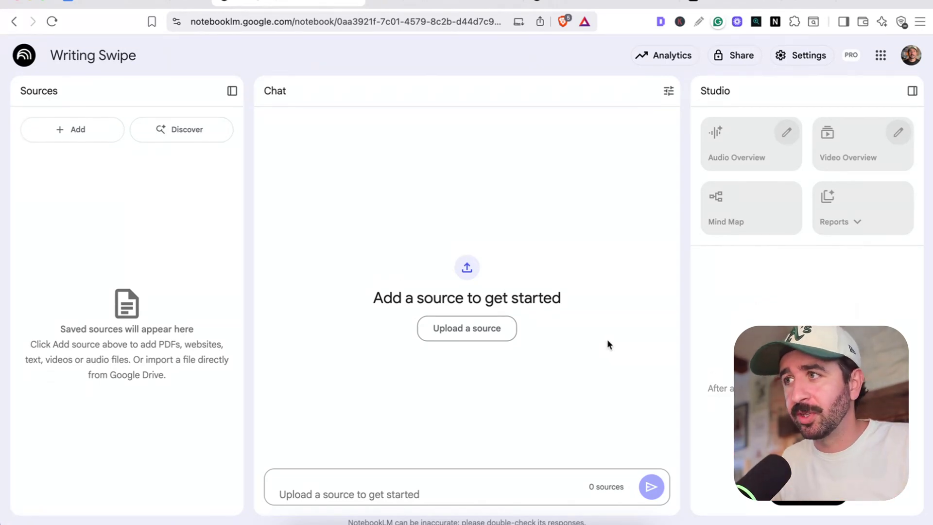
Open Google Keep in a new tab and browse the pinned writing notes
left_click(850, 3)
type("kp")
key("BackSpace")
type("eep")
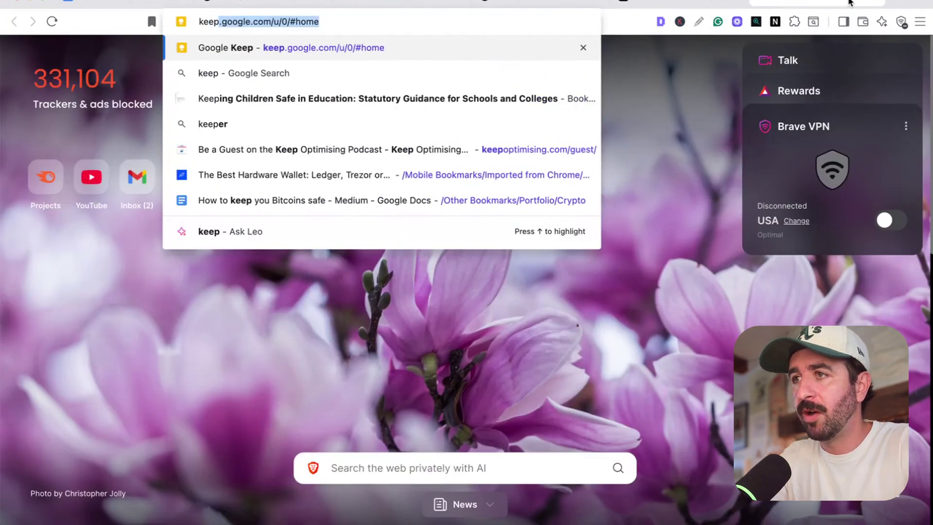
key("Return")
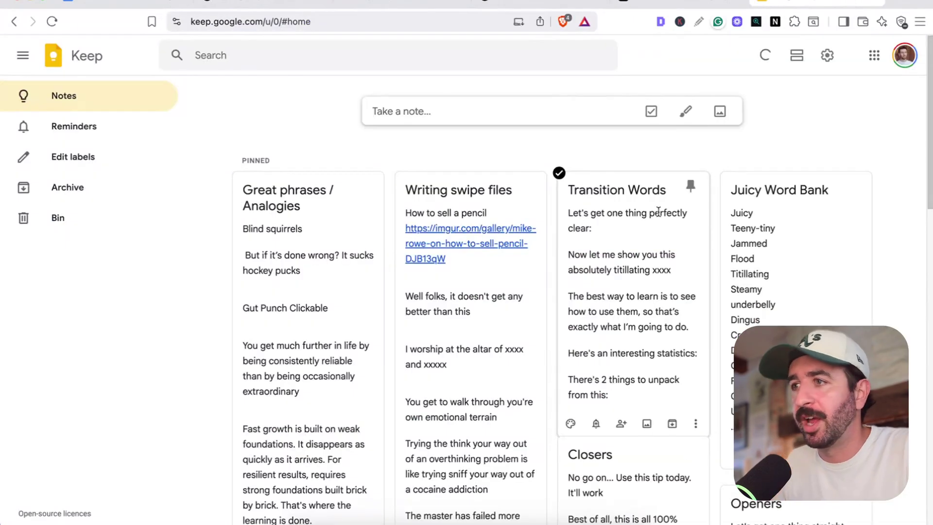
scroll(543, 257, "down", 3)
scroll(543, 252, "down", 5)
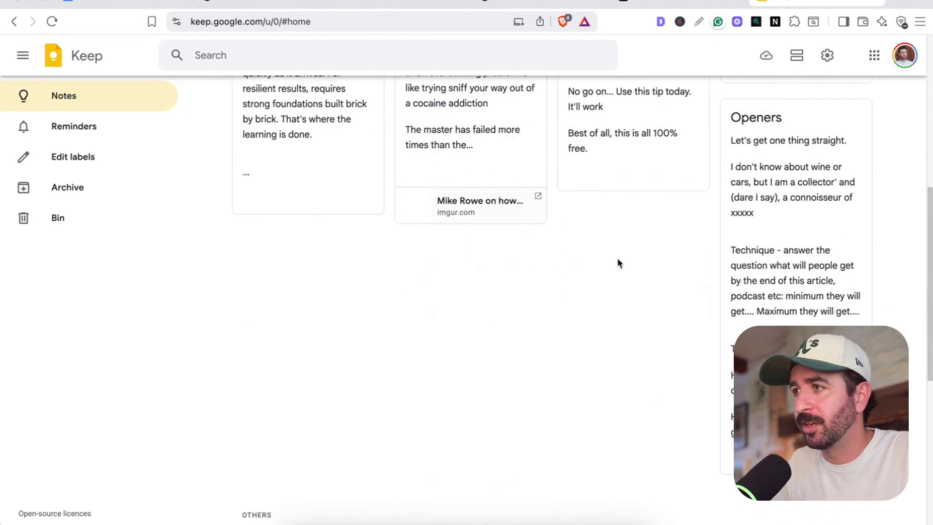
scroll(617, 257, "up", 8)
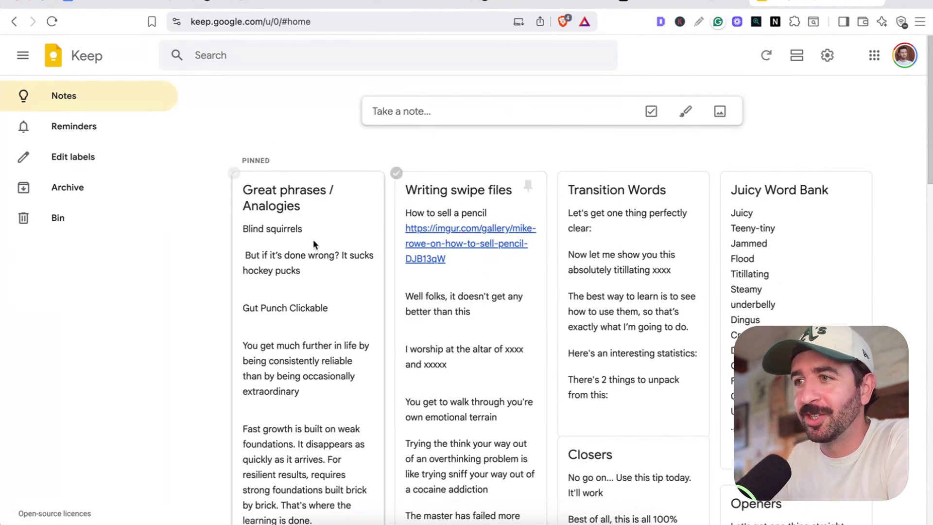
scroll(328, 185, "down", 1)
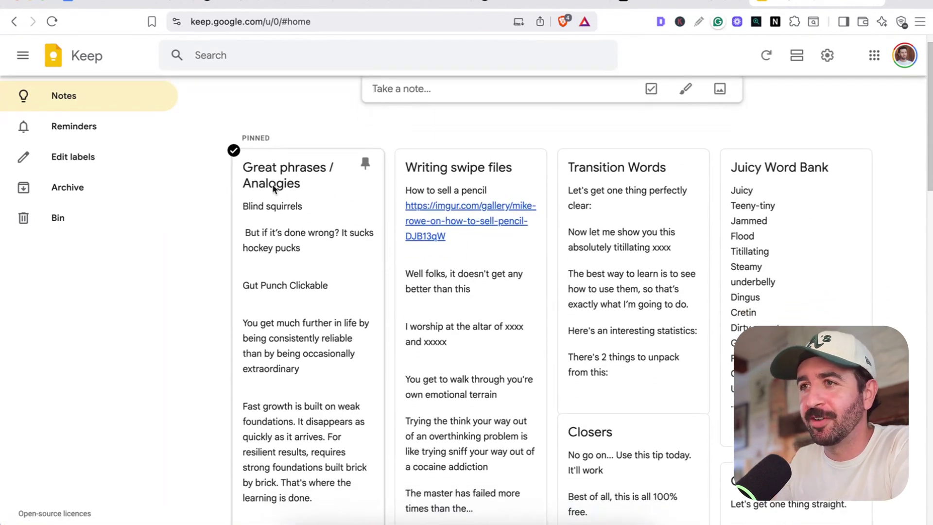
scroll(292, 200, "down", 2)
scroll(282, 200, "up", 2)
scroll(265, 201, "down", 2)
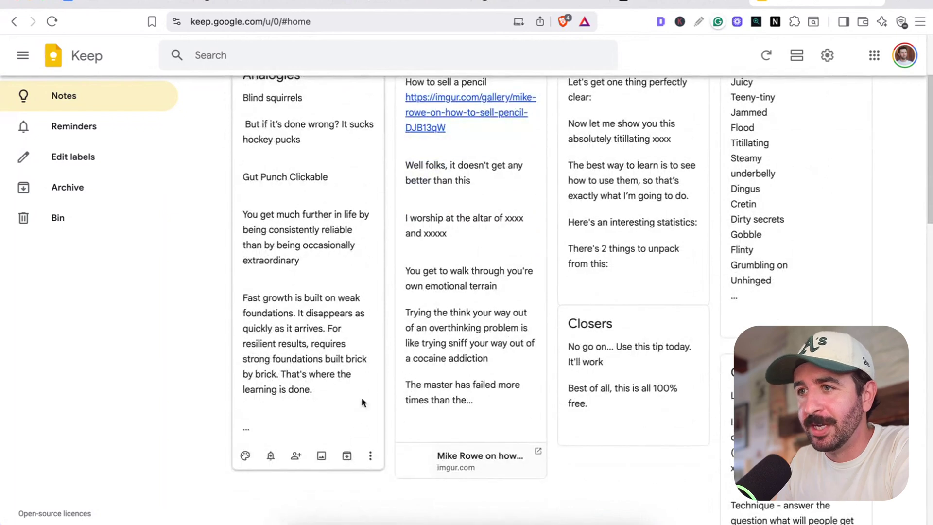
scroll(431, 458, "up", 2)
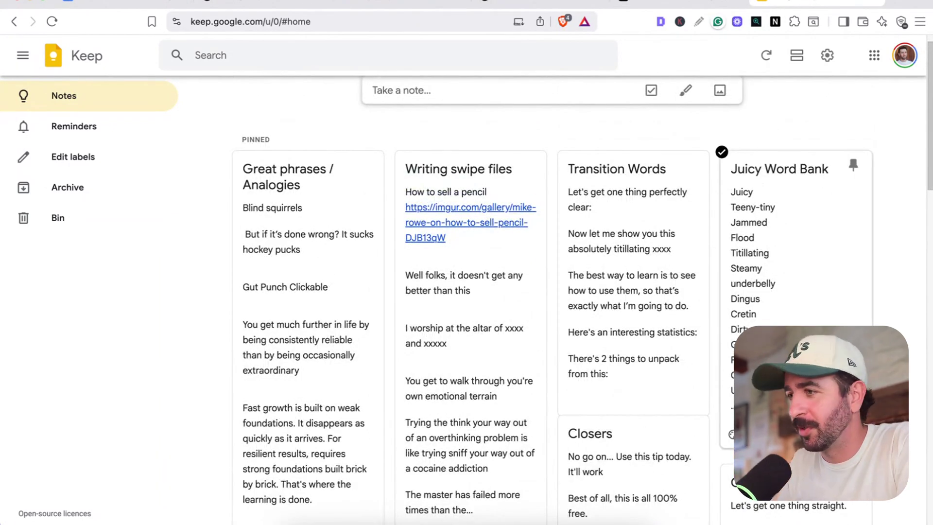
Check the Juicy Word Bank note's options, then return to the Writing Swipe notebook
left_click(845, 434)
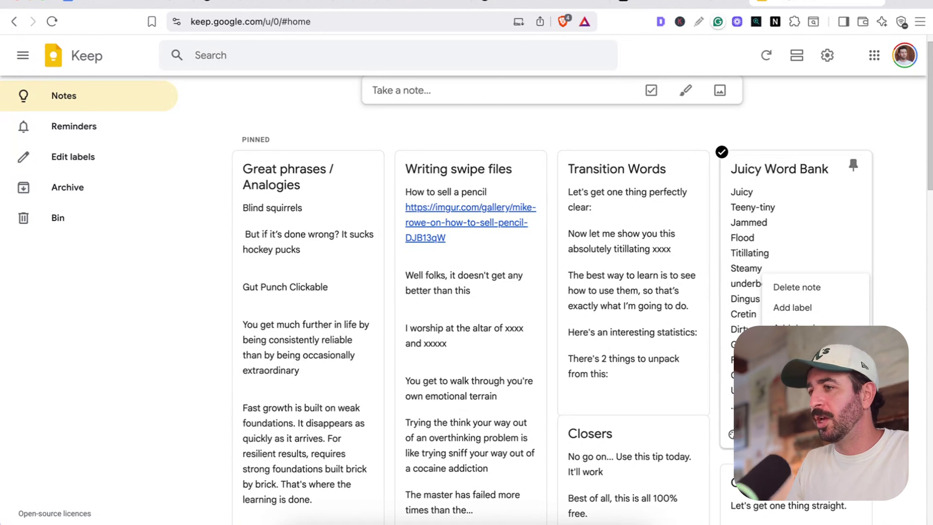
left_click(908, 433)
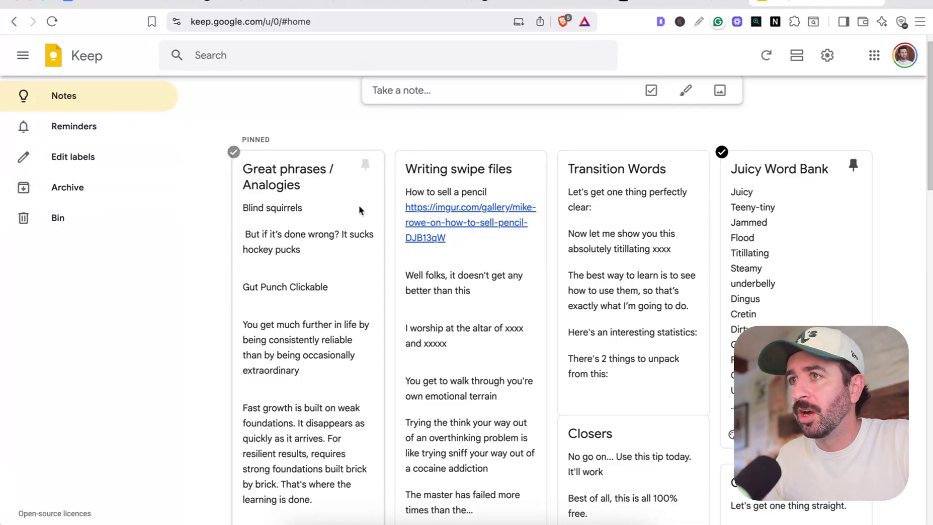
left_click(227, 7)
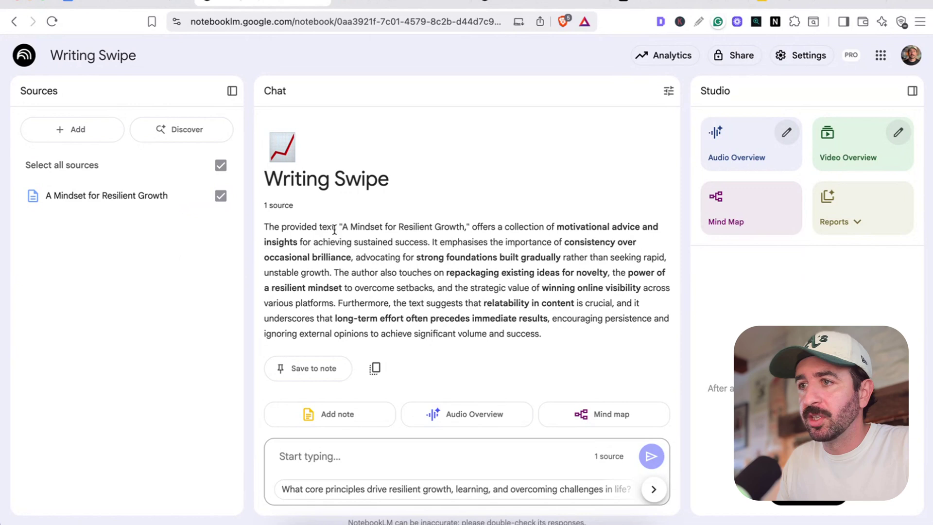
Review the notebook summary and the 'A Mindset for Resilient Growth' source content
left_click_drag(264, 227, 527, 304)
left_click(109, 192)
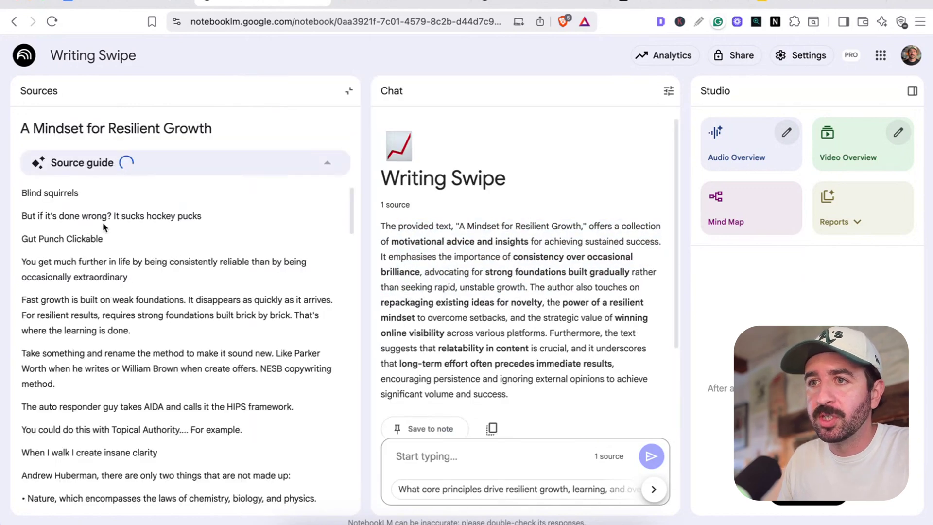
scroll(124, 262, "down", 15)
scroll(117, 351, "down", 3)
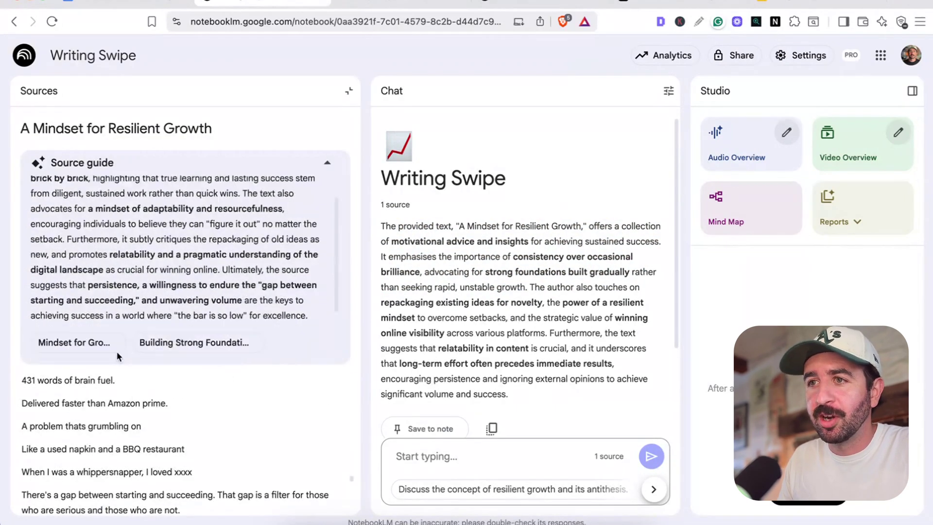
key("Escape")
Rename the source 'A Mindset for Resilient Growth' to 'Quotes'
left_click(34, 198)
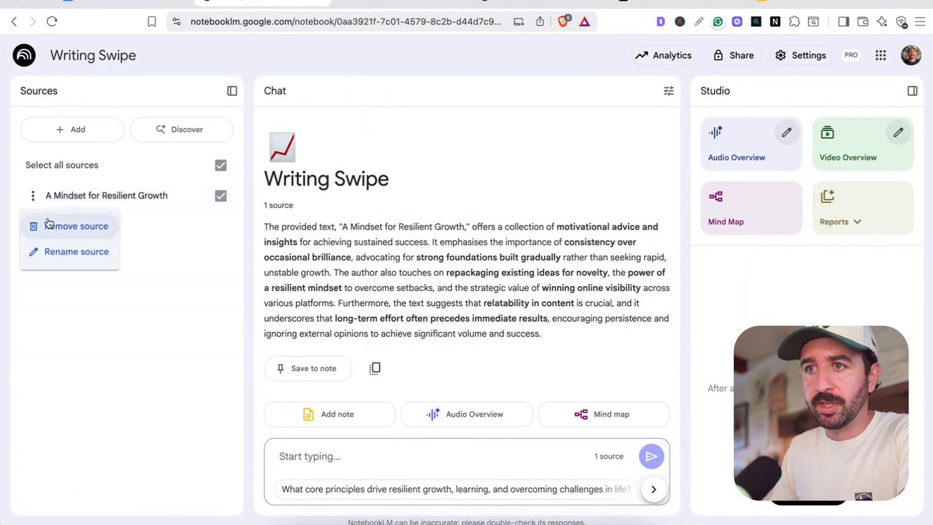
left_click(75, 248)
triple_click(436, 284)
type("Q")
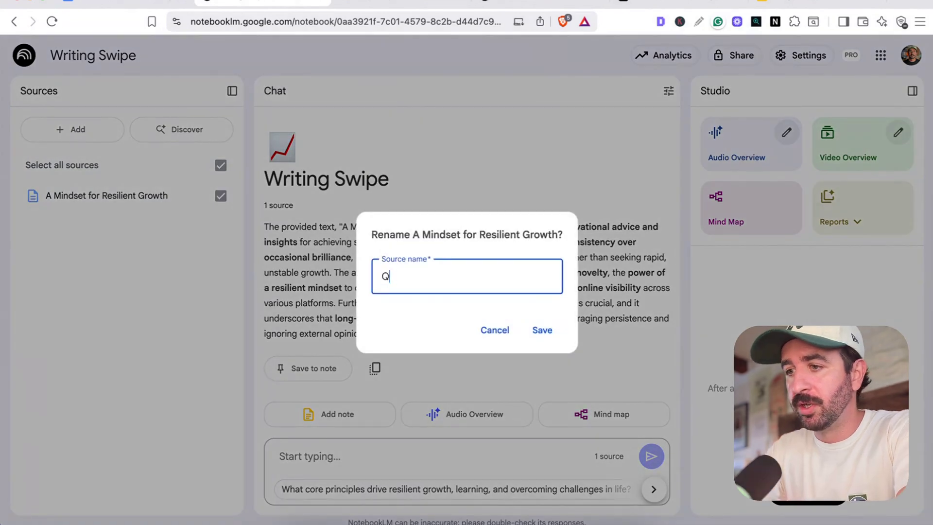
type("uotes")
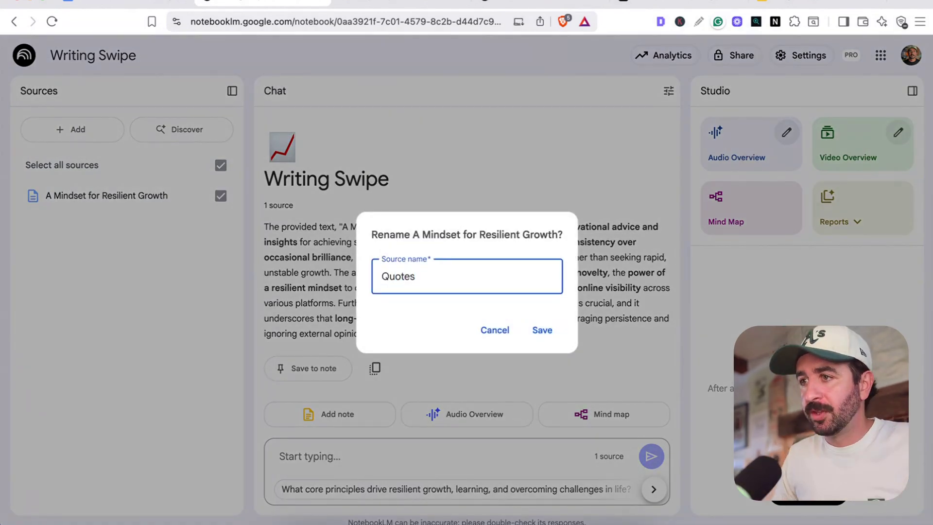
left_click(539, 330)
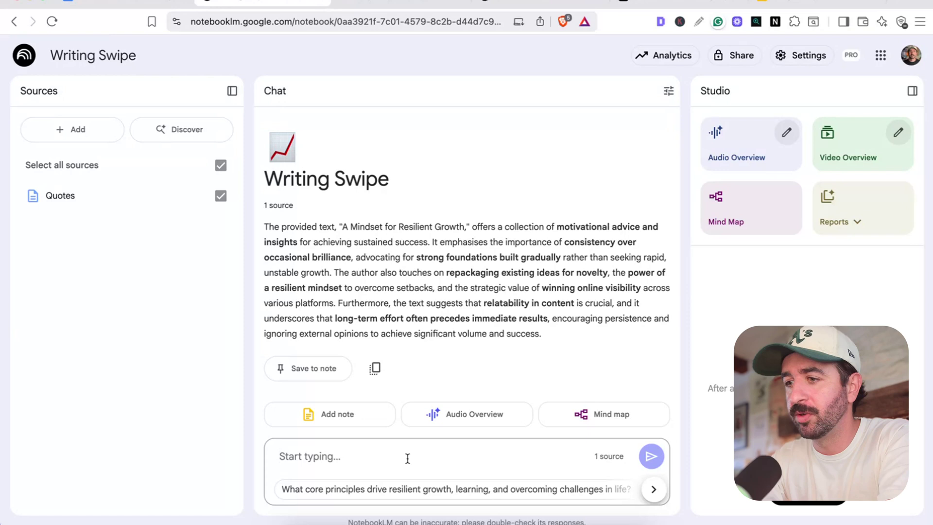
Ask 'what are some motivational quotes?' and highlight quotes such as 'I'll figure it out' in the answer
type("what are some motivational quotes?")
key("Return")
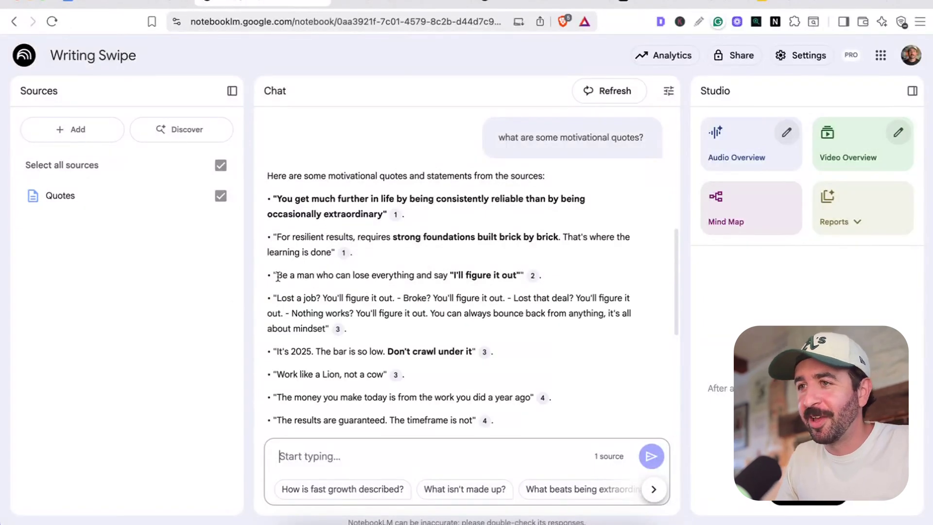
left_click_drag(278, 276, 422, 276)
left_click(364, 276)
left_click_drag(290, 276, 505, 278)
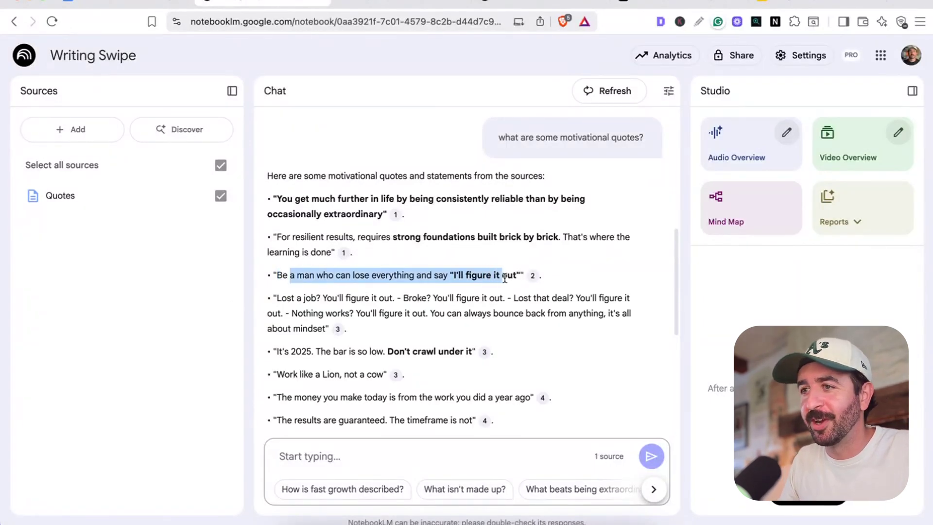
scroll(437, 316, "down", 5)
left_click_drag(291, 239, 435, 238)
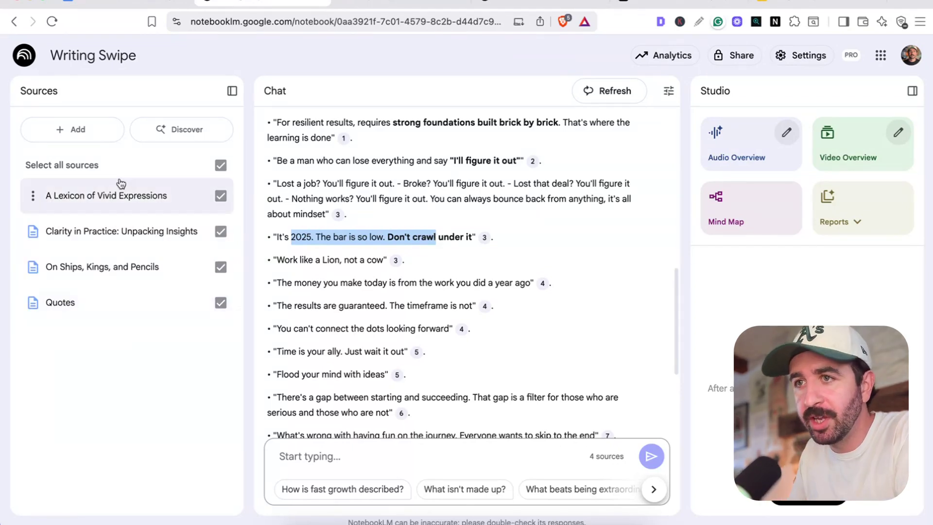
Open the 'On Ships, Kings, and Pencils' source, then go back to the notebook list
left_click(129, 266)
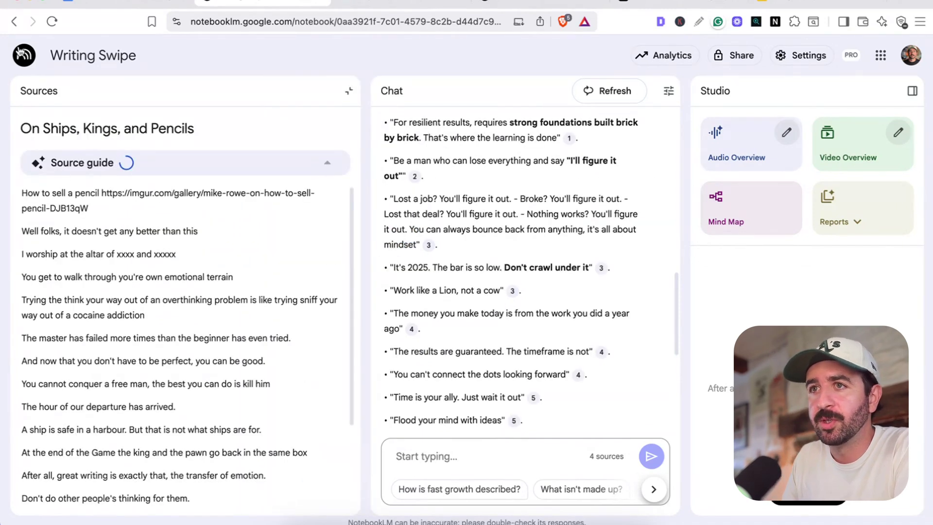
left_click(14, 22)
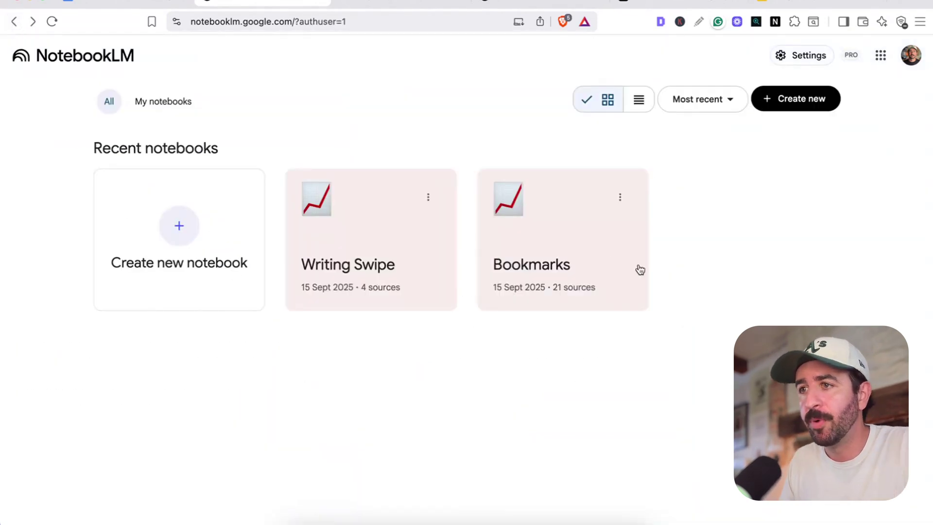
left_click(335, 251)
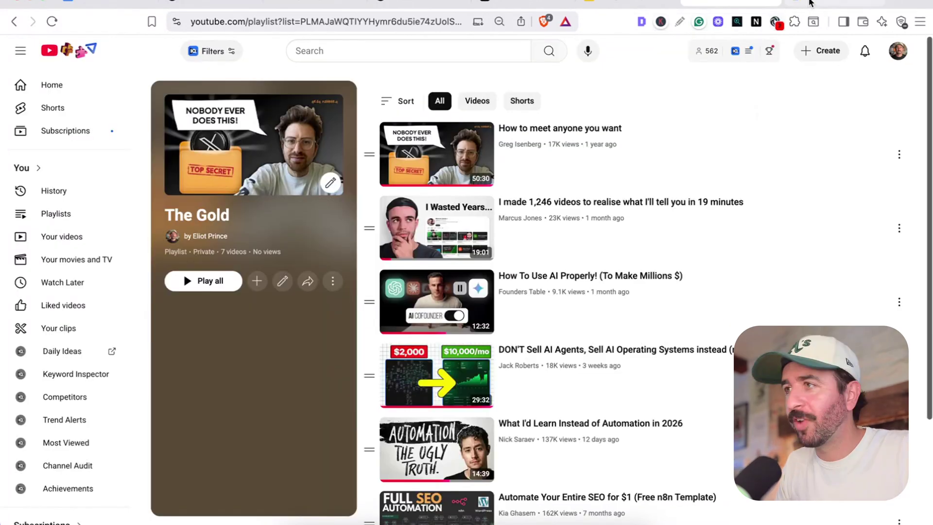
Bring up the NotebookLM YouTube Turbo store page and highlight the extension's name
left_click(809, 8)
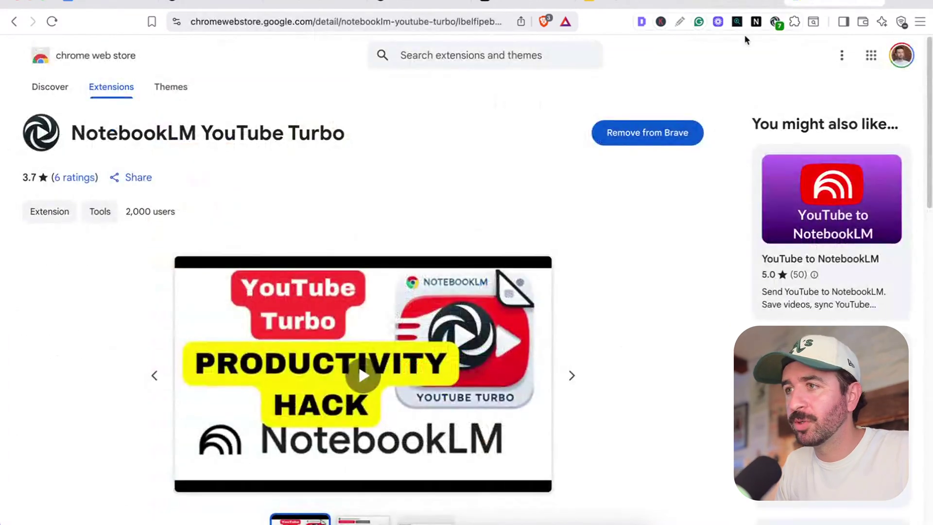
left_click_drag(80, 127, 382, 138)
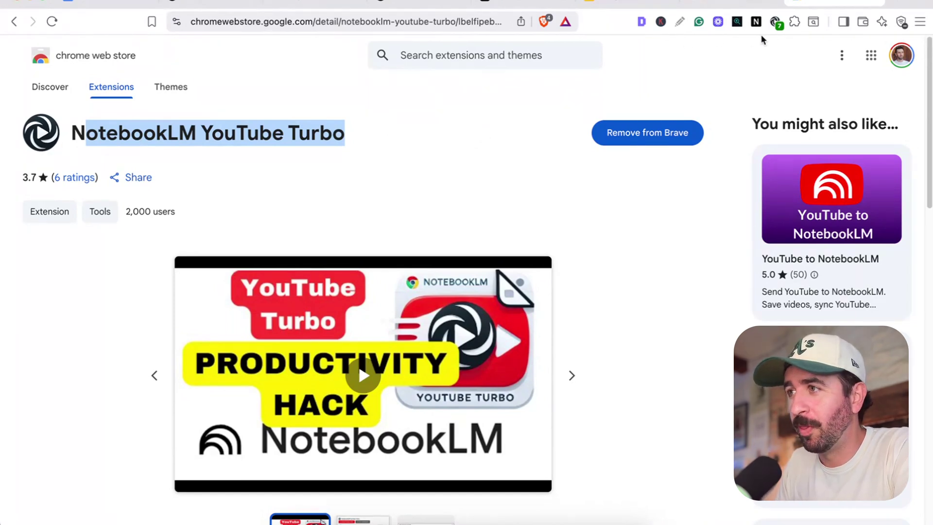
Show The Gold playlist and list its 7 collected video URLs in YouTube Turbo
left_click(752, 7)
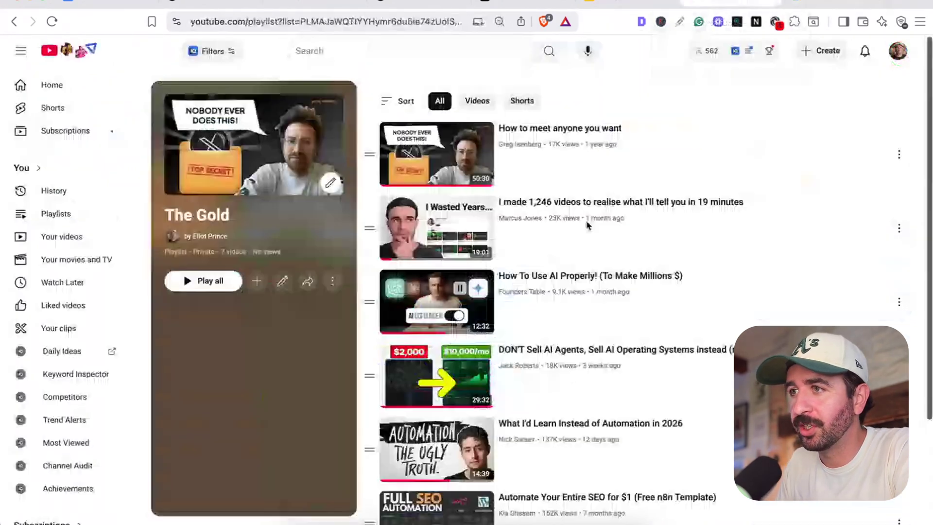
scroll(557, 175, "down", 3)
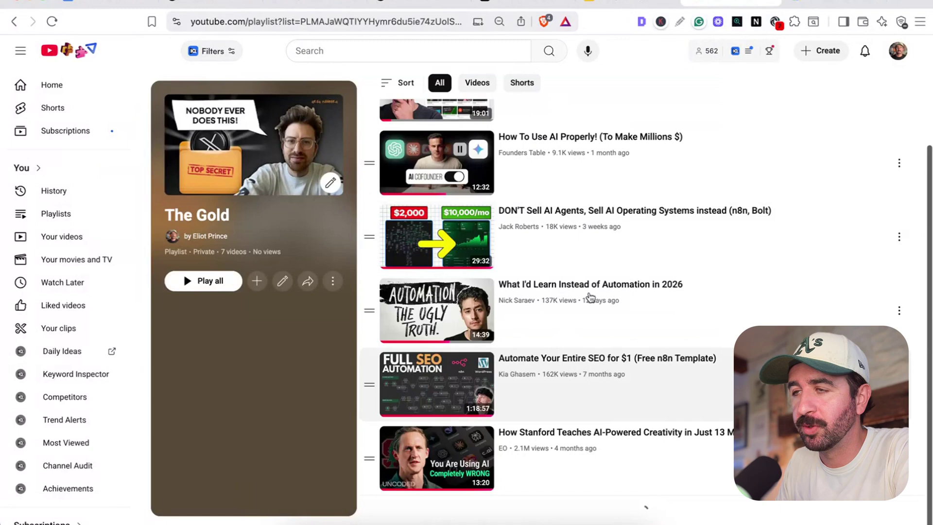
scroll(589, 297, "up", 3)
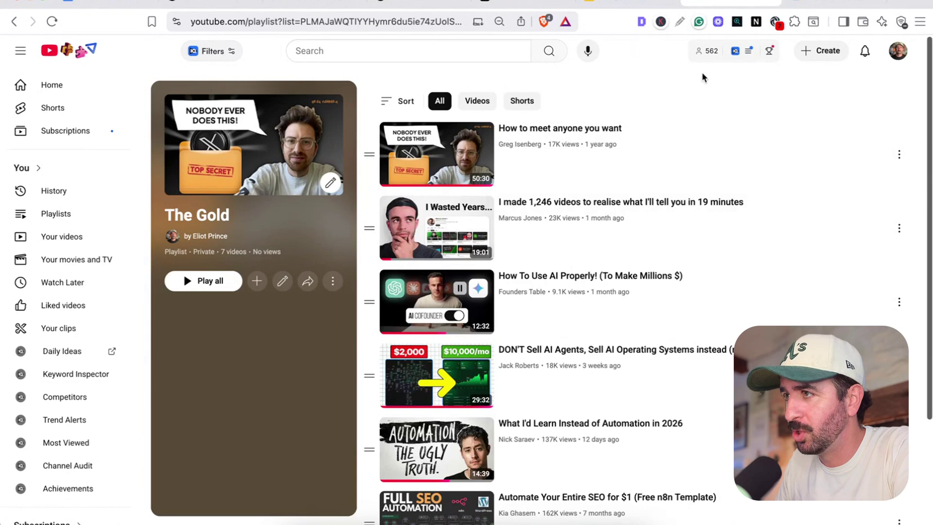
left_click(775, 22)
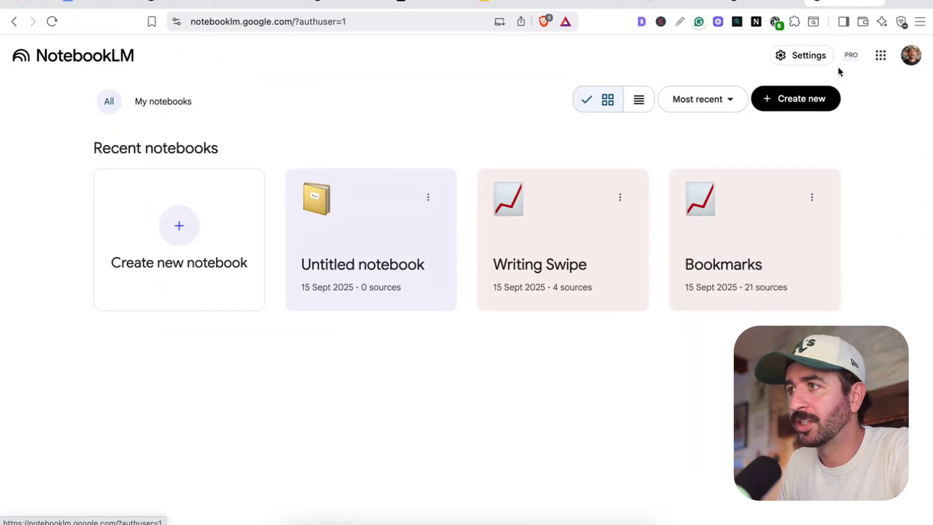
Check the collected URLs, then add the first video as a YouTube source to the Untitled notebook
left_click(776, 21)
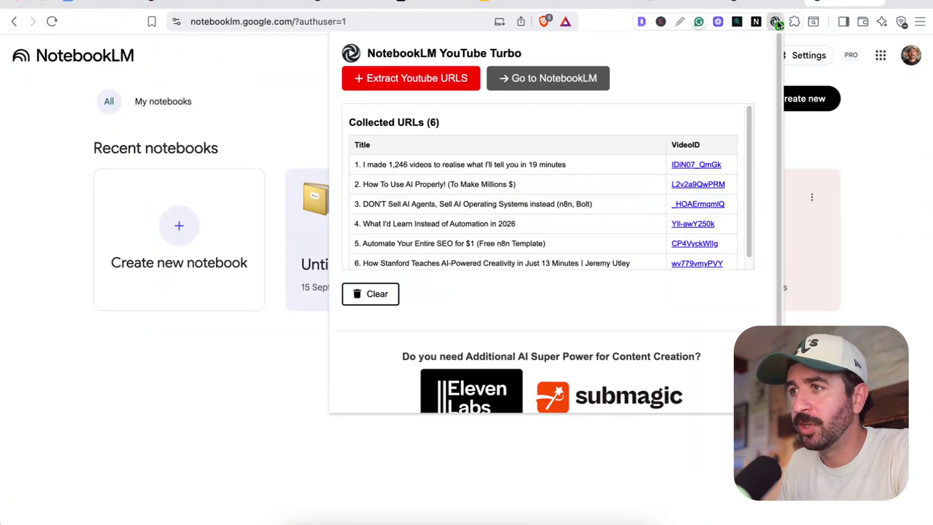
left_click(885, 162)
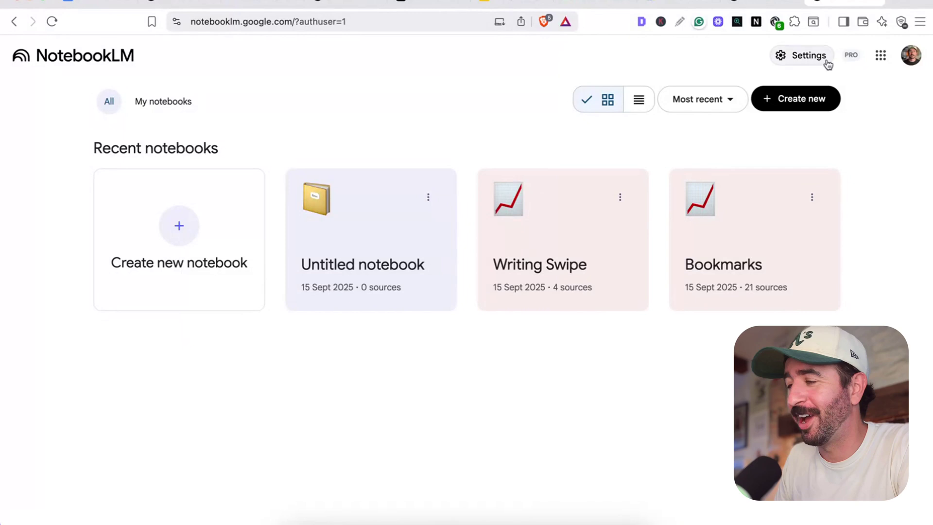
left_click(384, 262)
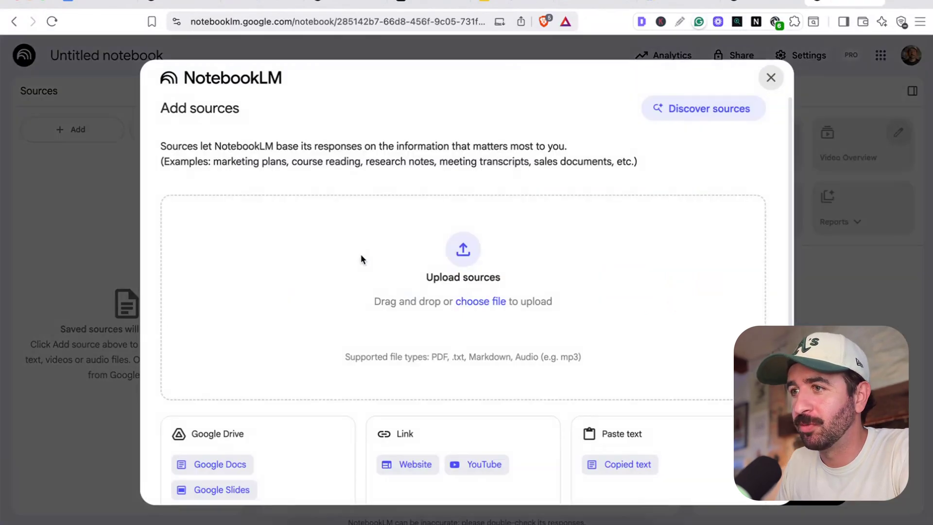
left_click(479, 462)
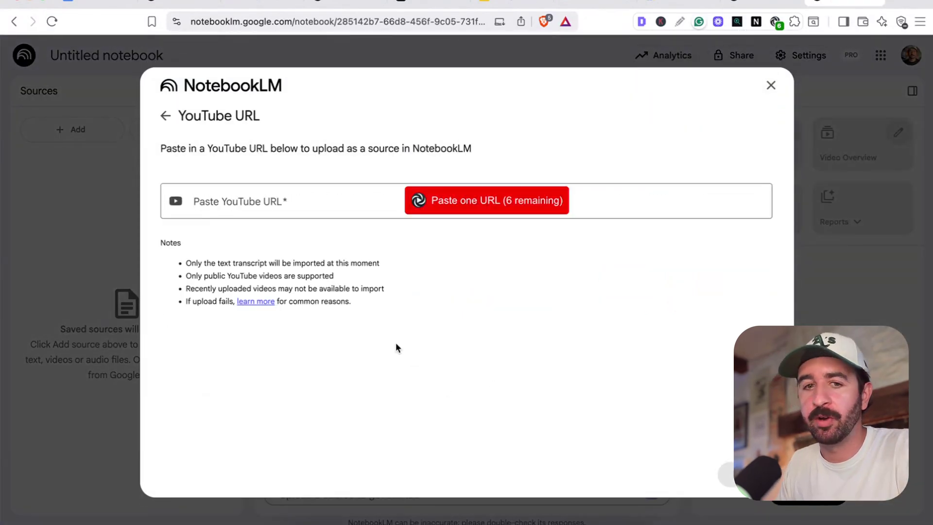
left_click(483, 203)
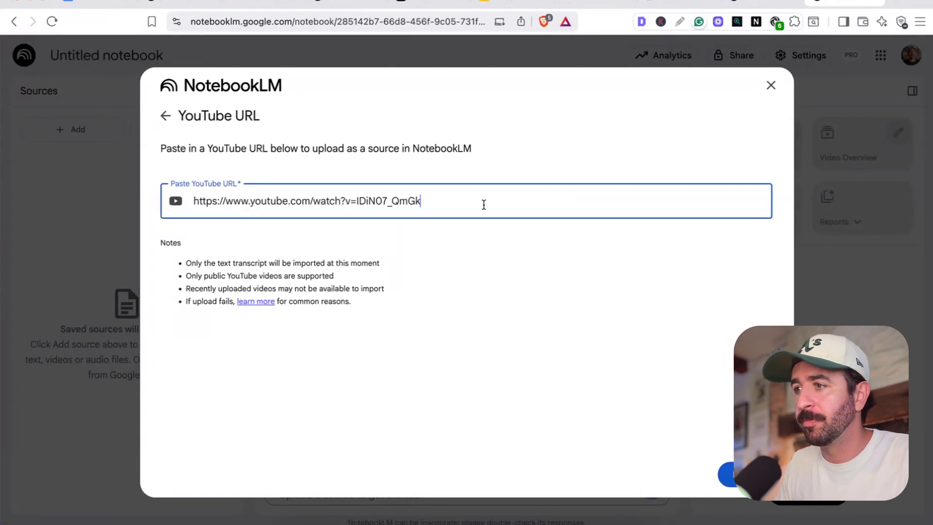
left_click(731, 479)
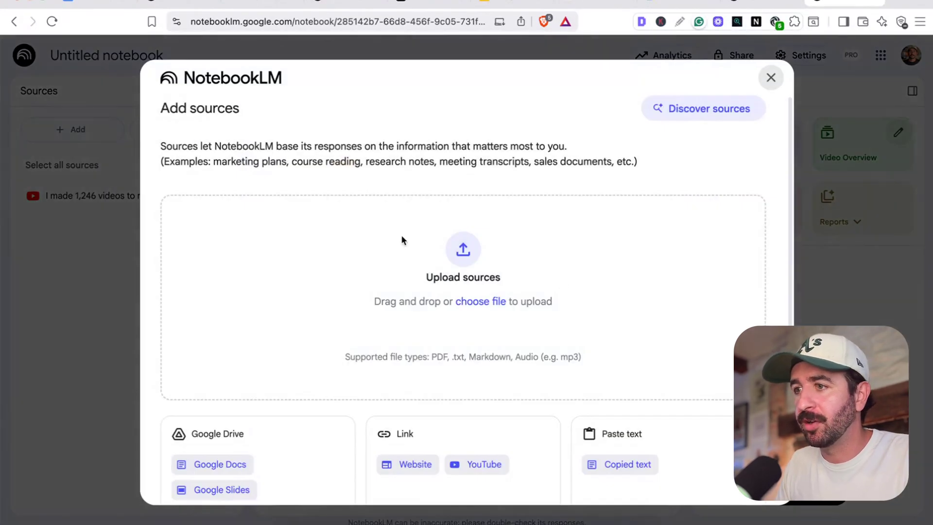
Add the second collected video as another YouTube source and begin adding the next one
left_click(481, 464)
left_click(485, 201)
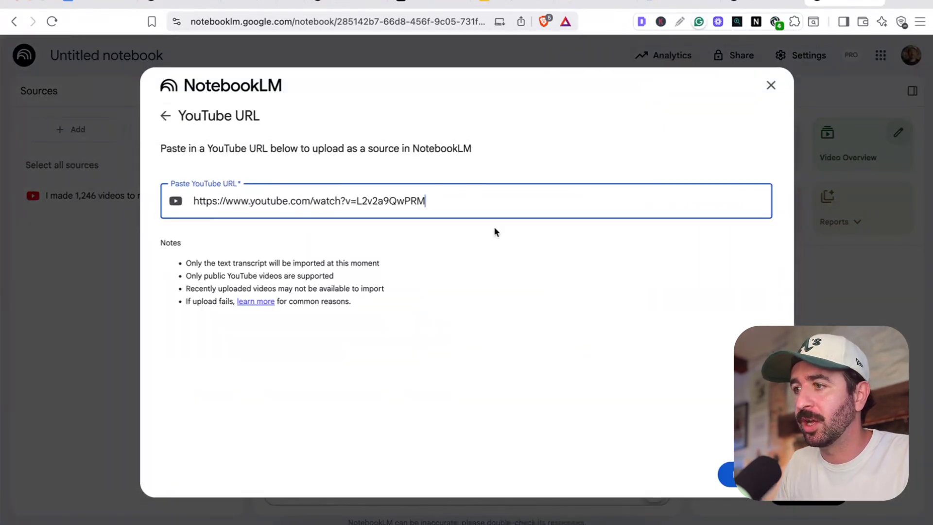
left_click(728, 470)
left_click(109, 131)
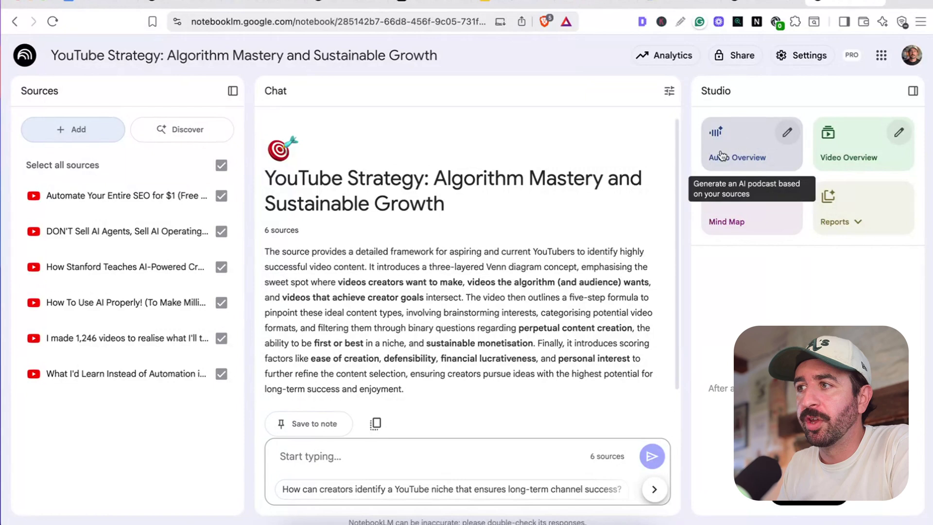
Start an Audio Overview in Studio and briefly check the available report types
left_click(754, 156)
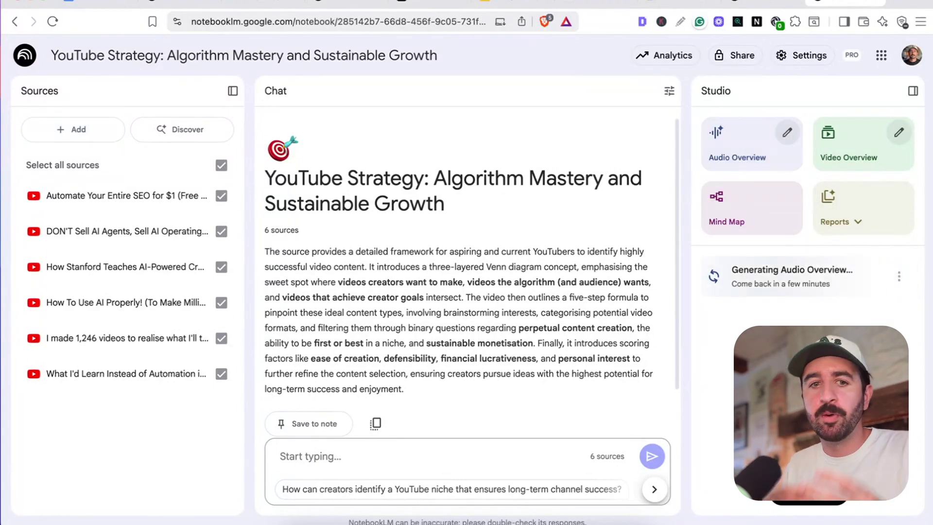
left_click(857, 234)
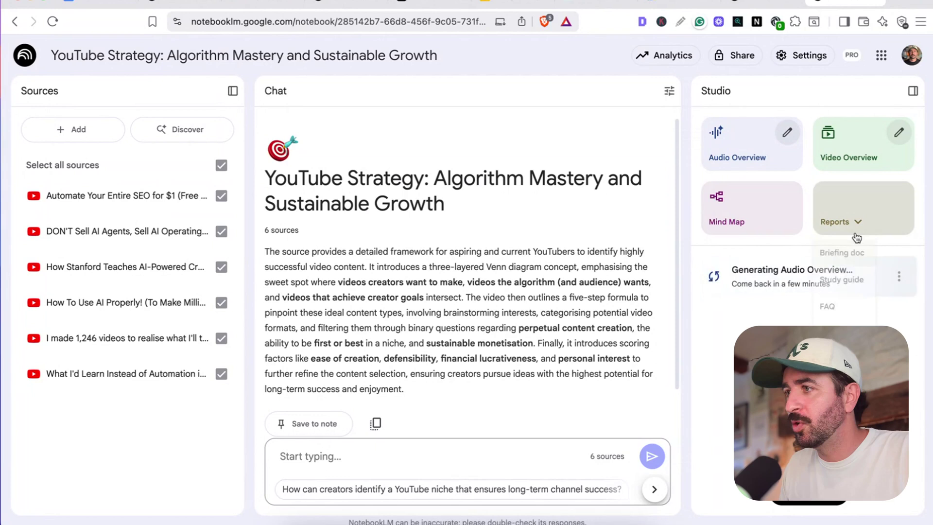
left_click(714, 443)
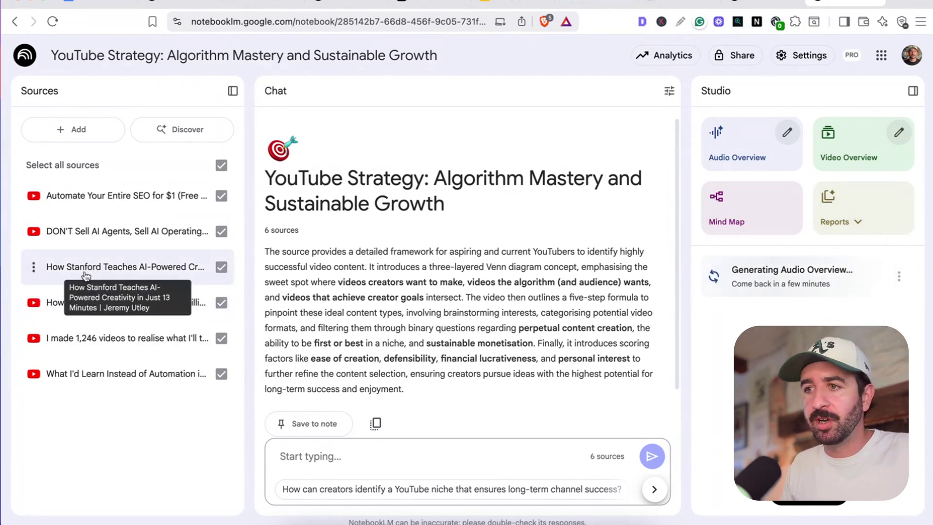
Ask the notebook for the Stanford professor's top AI prompting tips
type("hey what was the top ways to prompt ai from the stanford professor video")
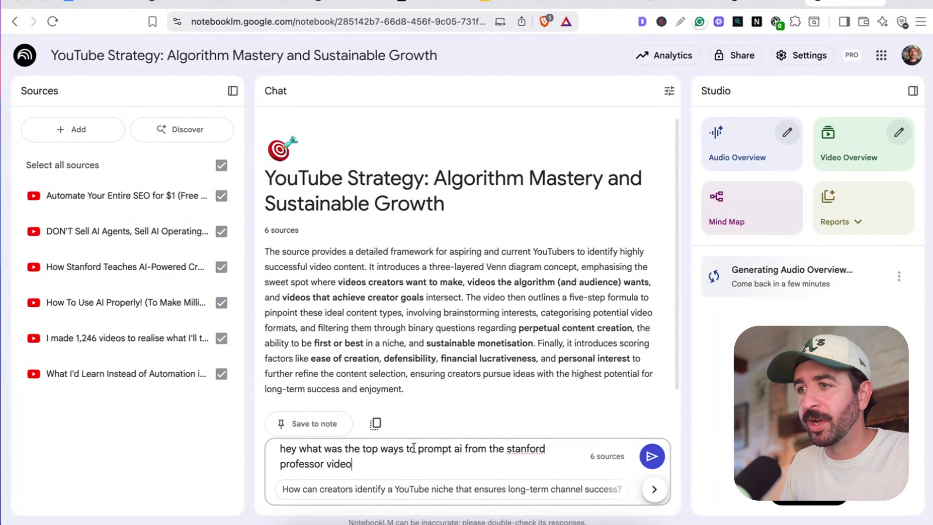
left_click_drag(404, 448, 480, 462)
left_click(486, 459)
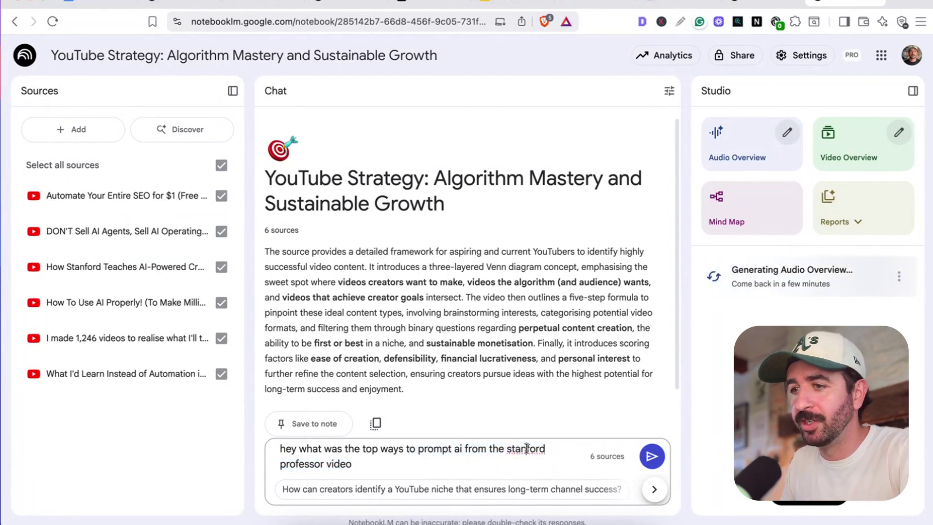
left_click(642, 461)
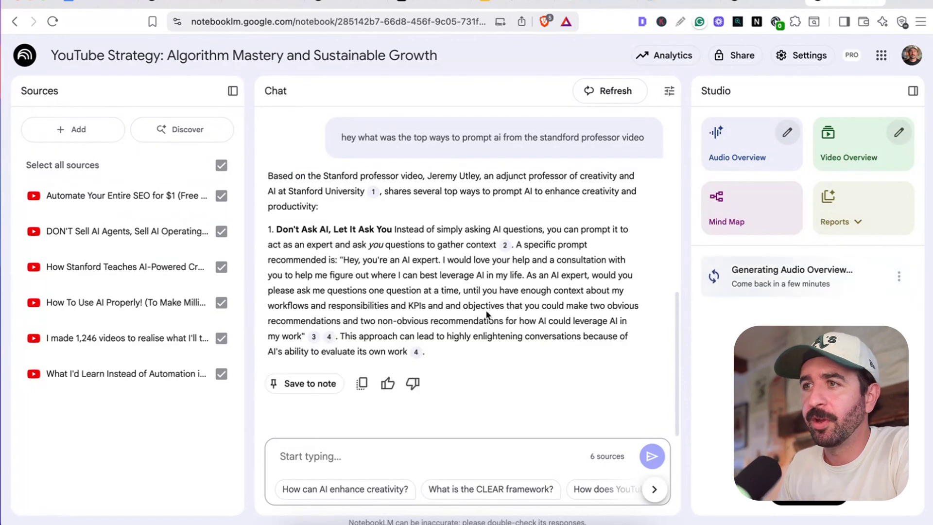
Review the answer, including the Prompt for Volume and Variation tip, then return to the notebooks home
left_click_drag(425, 174, 555, 192)
left_click(413, 200)
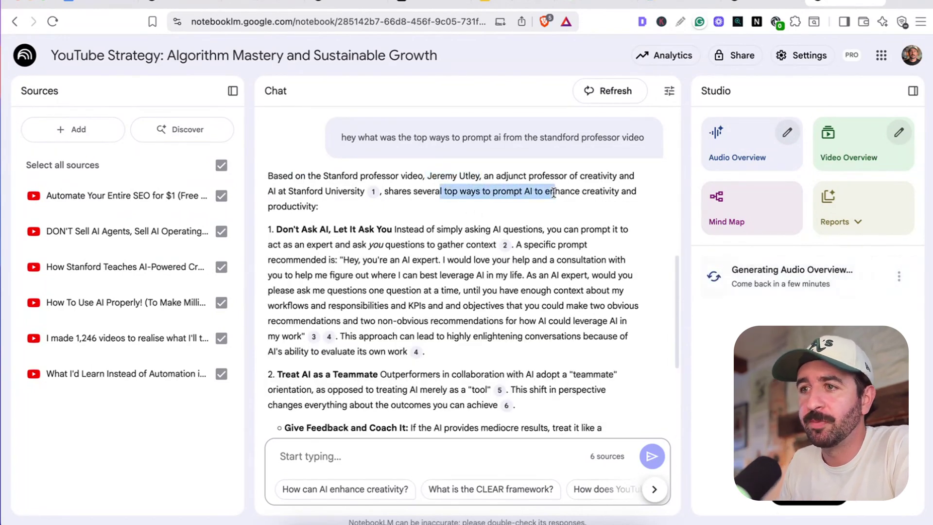
scroll(426, 281, "up", 4)
scroll(426, 281, "down", 5)
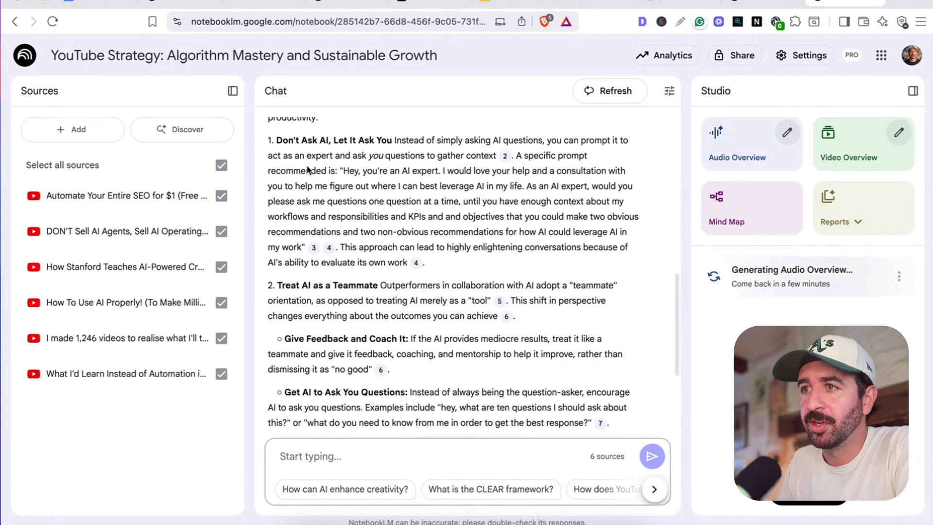
left_click_drag(295, 140, 382, 141)
left_click_drag(294, 285, 384, 285)
scroll(386, 278, "down", 4)
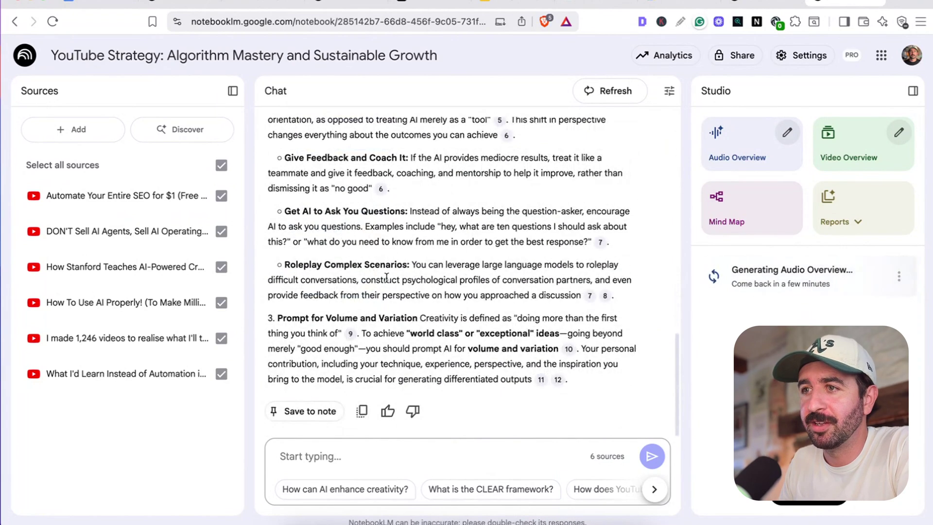
left_click_drag(309, 317, 459, 318)
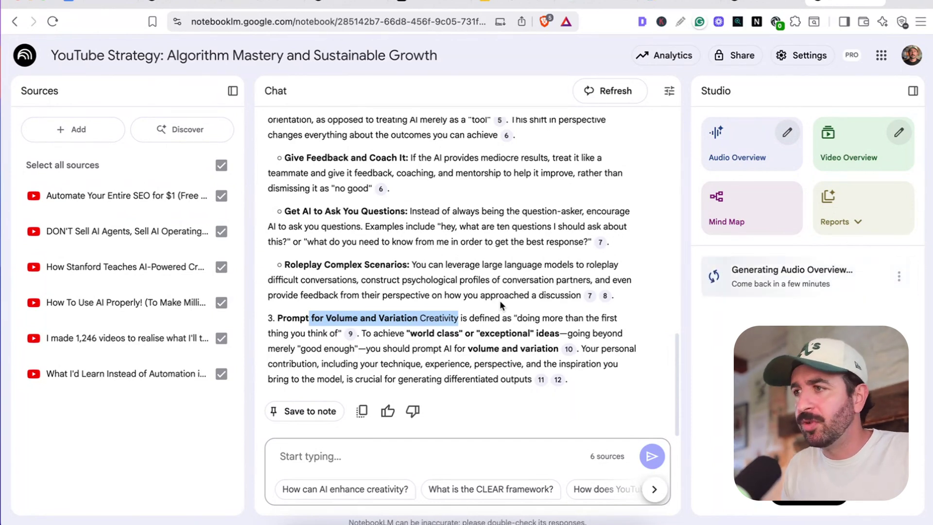
left_click(25, 55)
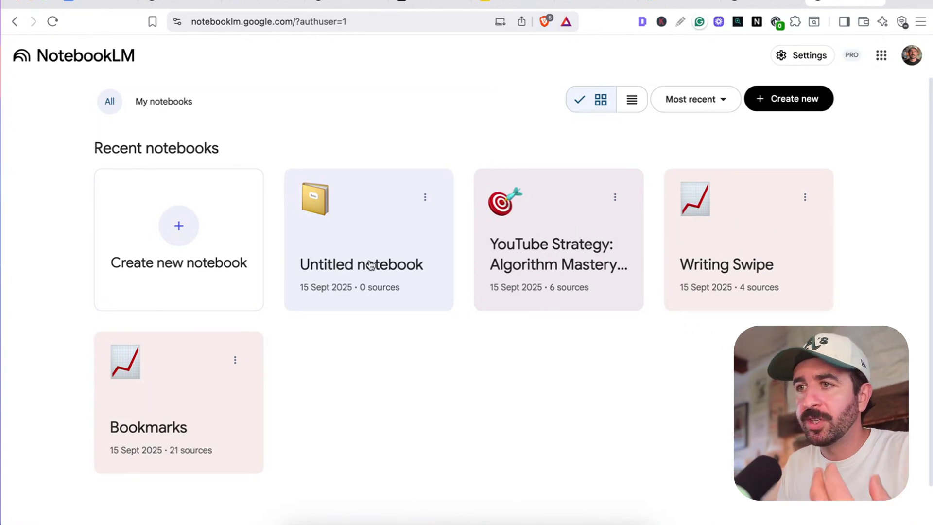
Open the Untitled notebook and set Discover sources to search the Web for a topic
left_click(397, 268)
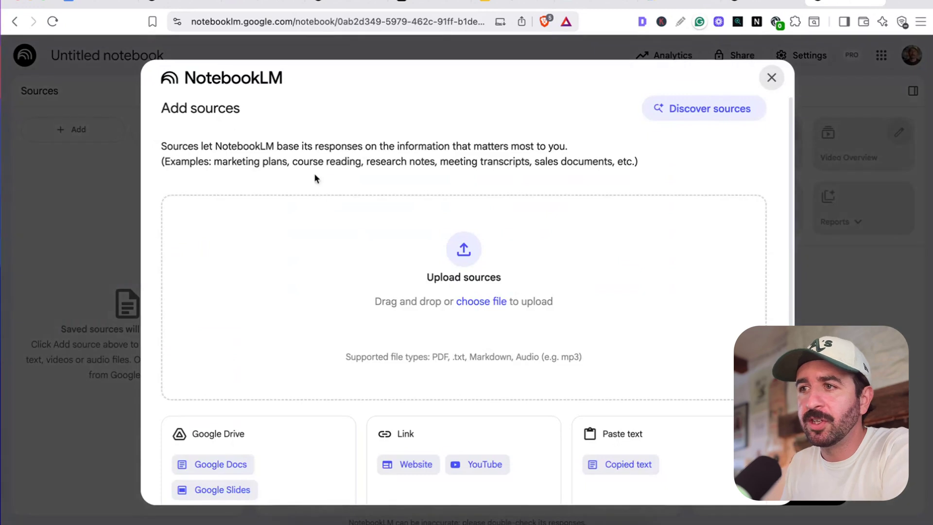
left_click(693, 114)
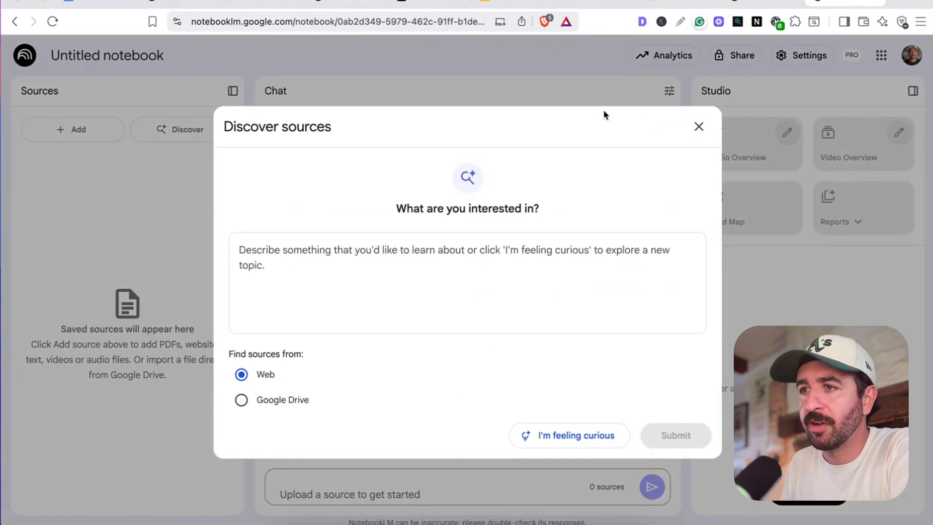
left_click(253, 405)
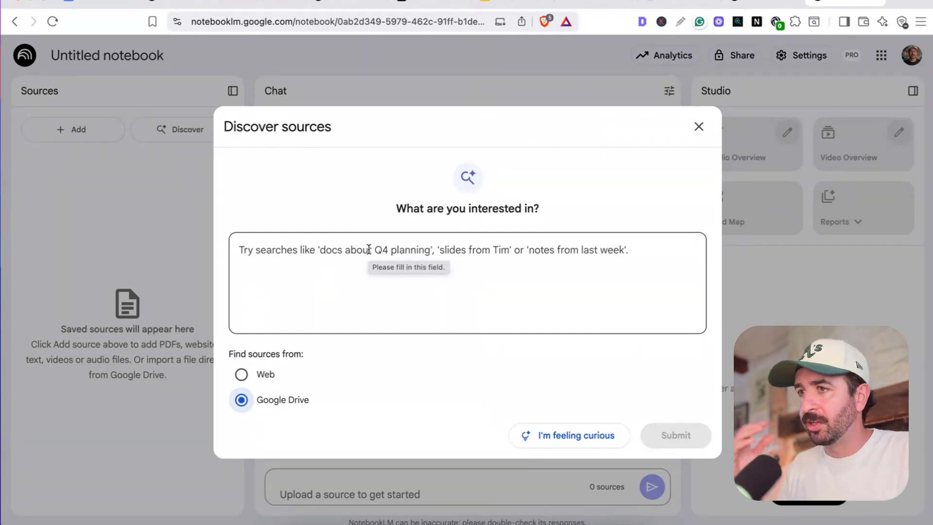
left_click(242, 376)
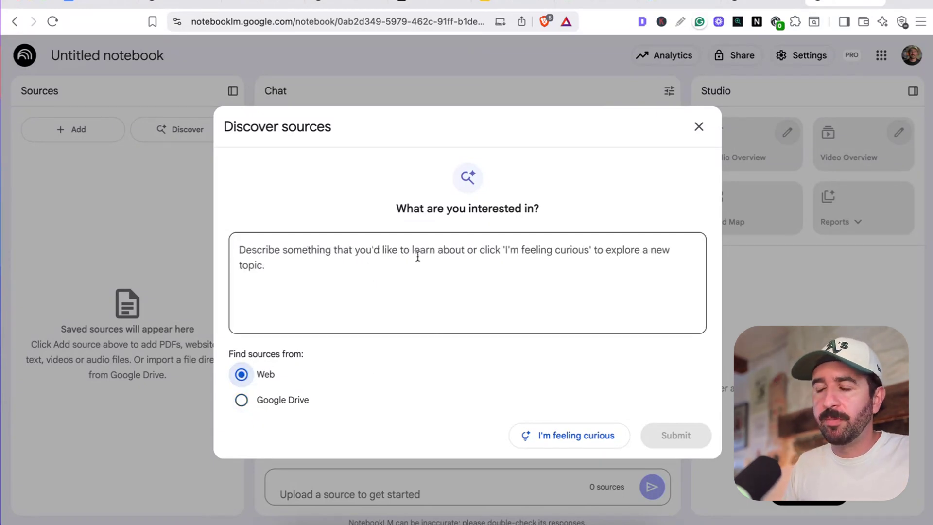
left_click(505, 265)
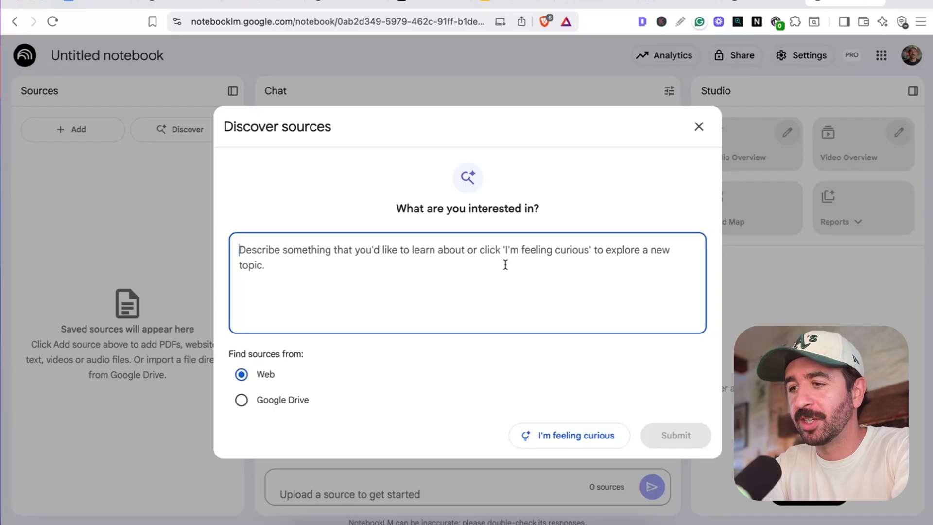
Discover web sources for 'best restaurants in cornwall' and import all 10 results
type("best restaurants in cornw")
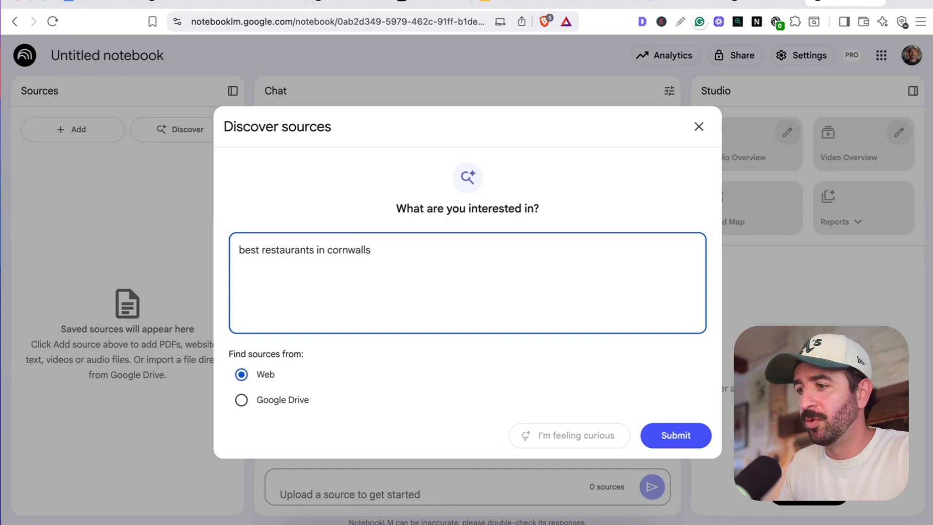
type("alls")
key("BackSpace")
left_click(675, 435)
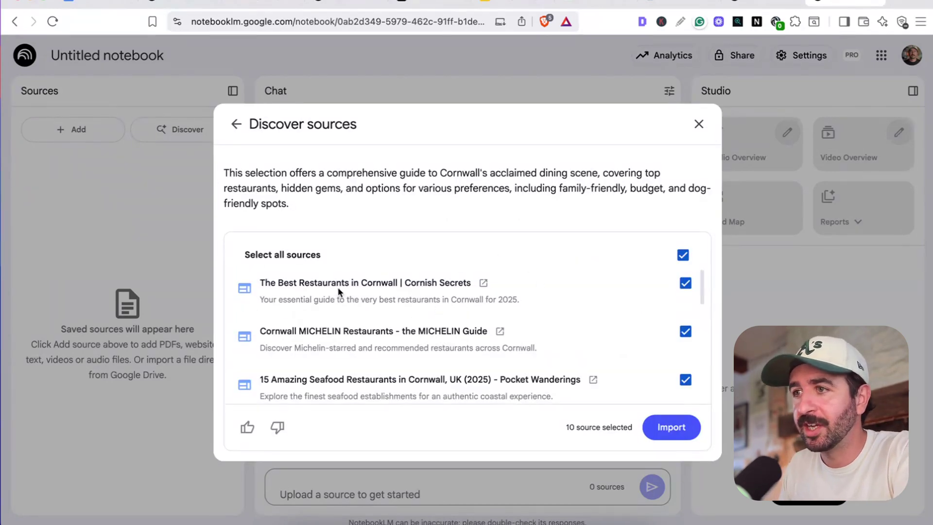
scroll(380, 339, "down", 2)
scroll(367, 329, "down", 5)
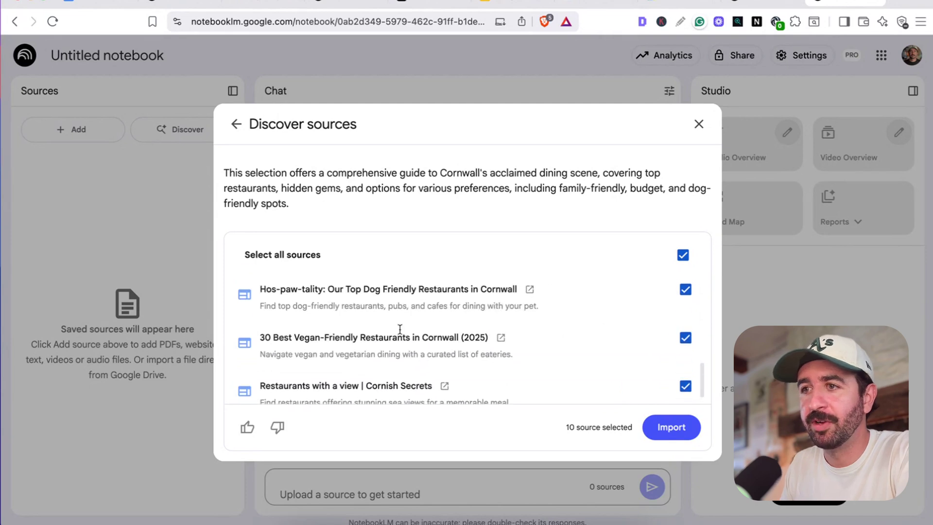
scroll(360, 315, "up", 7)
left_click(651, 427)
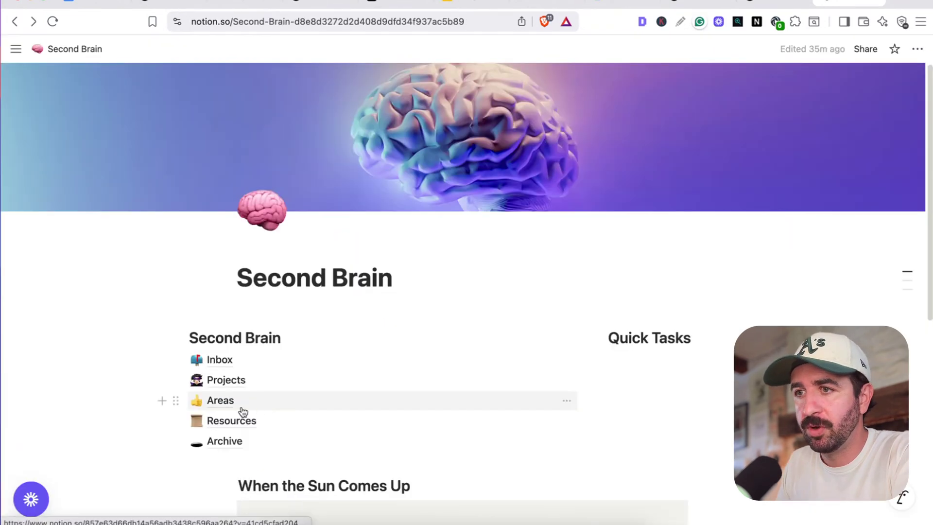
Open the Eats & Drinks page from Notion's Areas and scroll its restaurant table
left_click(242, 410)
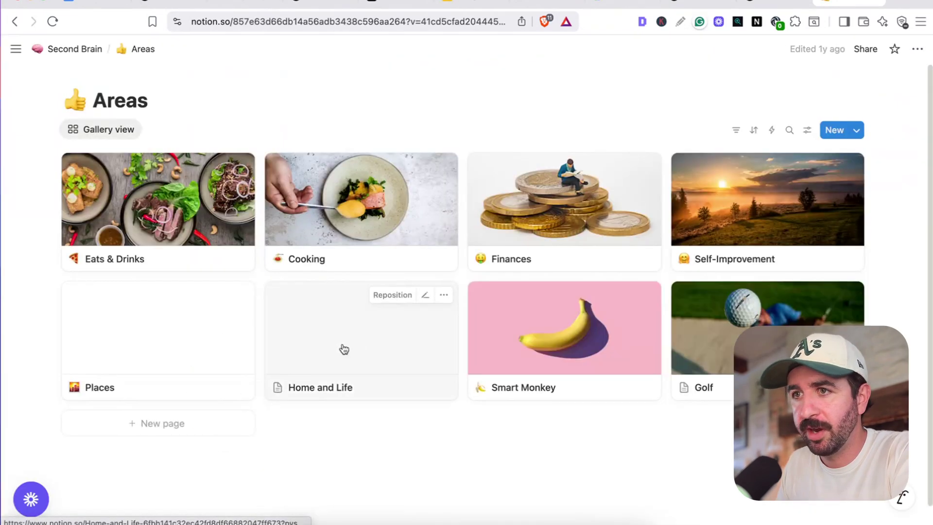
left_click(227, 249)
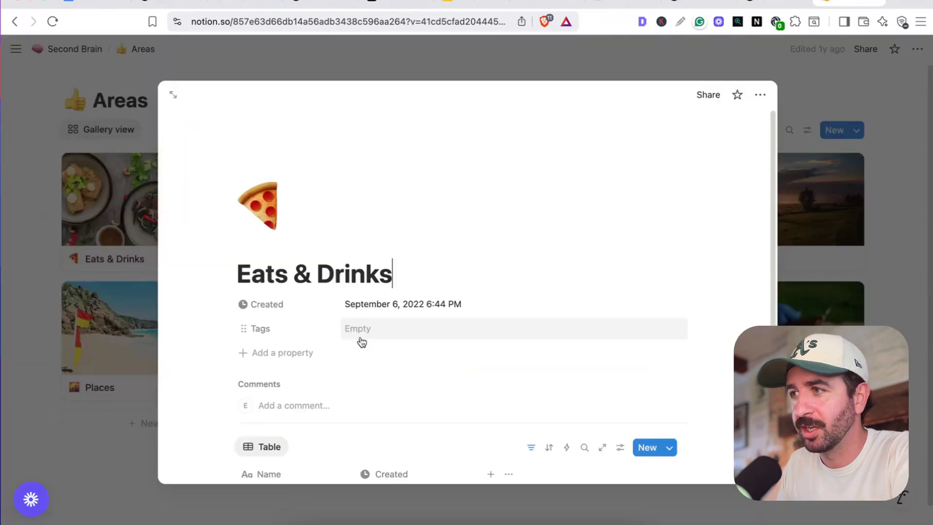
scroll(393, 333, "down", 15)
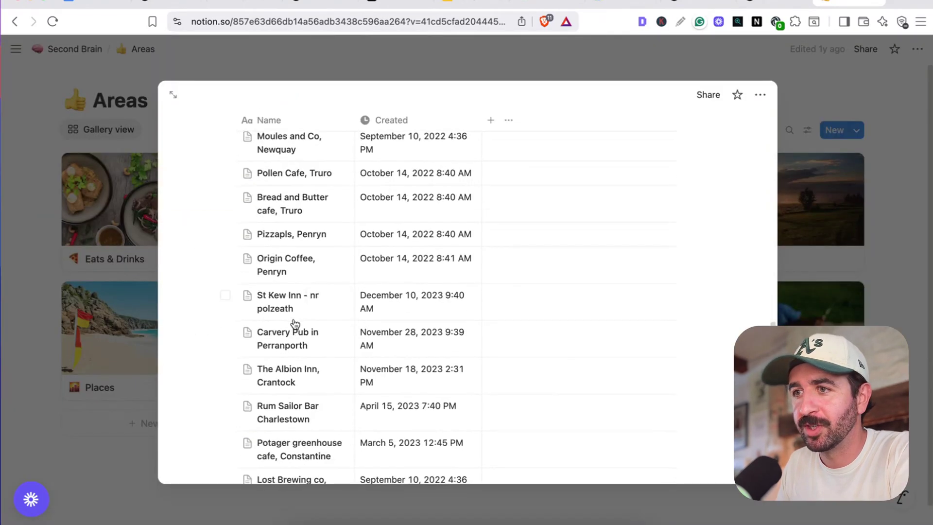
scroll(272, 272, "up", 8)
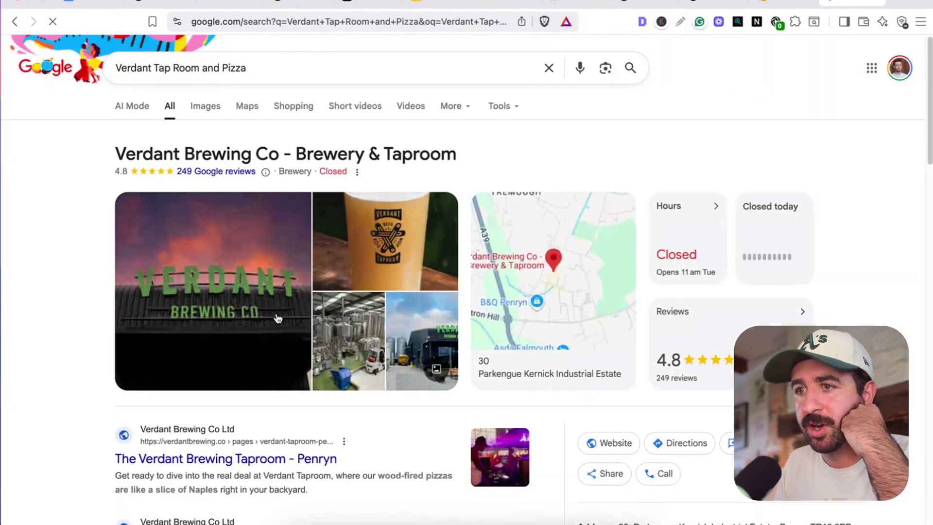
Visit the Verdant Brewing Taproom site, leave its age check, and select the page URL
left_click(226, 459)
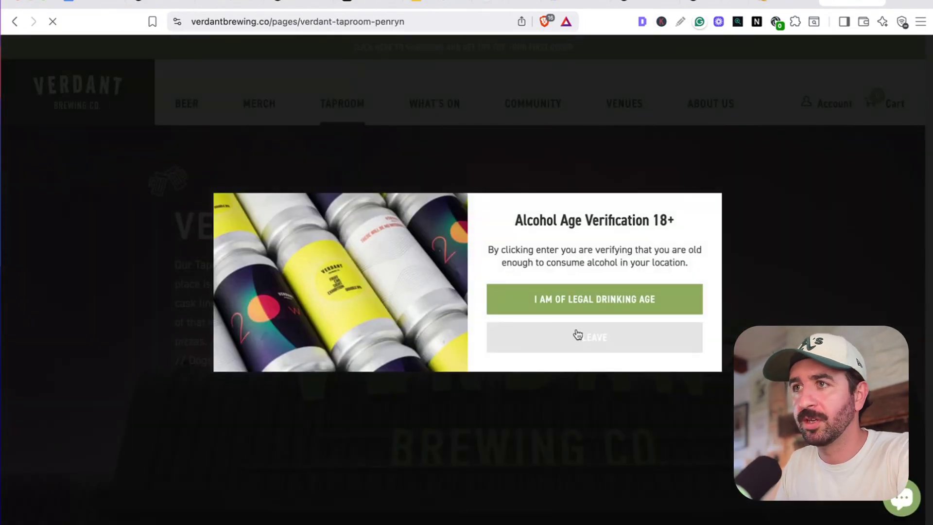
left_click(577, 335)
left_click(265, 25)
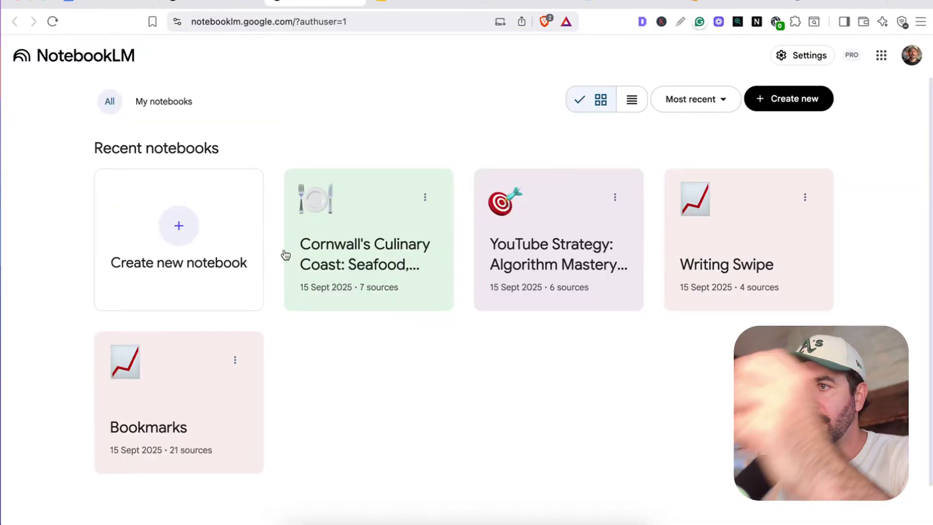
Add the Verdant Brewing website as a source to the Cornwall's Culinary Coast notebook
left_click(310, 264)
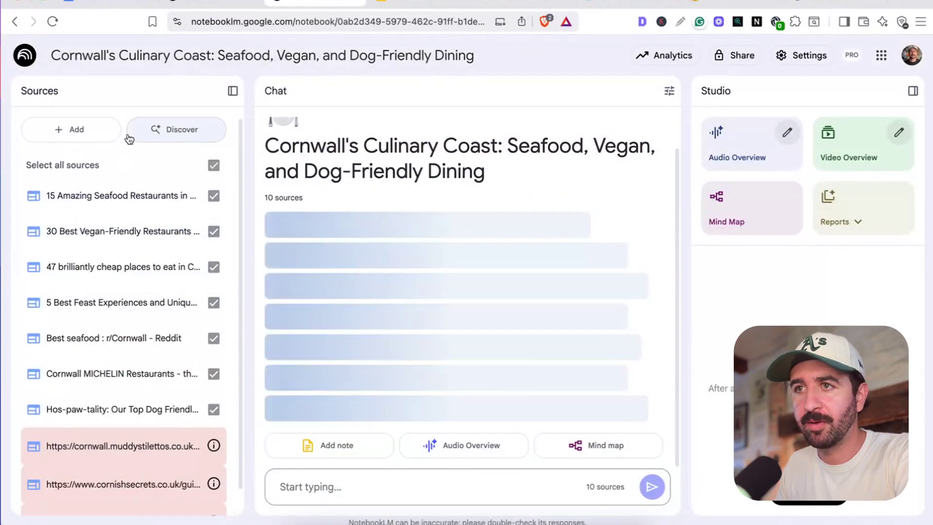
left_click(81, 143)
left_click(389, 466)
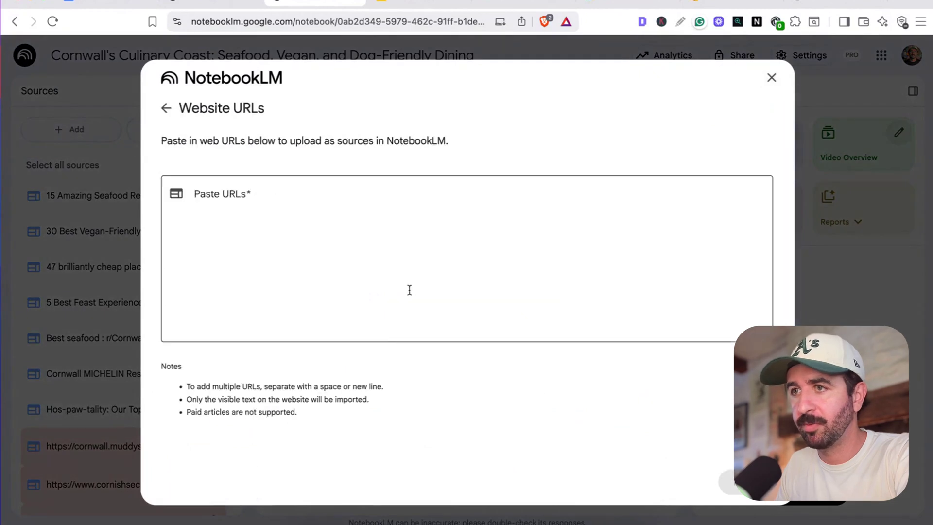
type("https://verdantbrewing.co/")
left_click(729, 479)
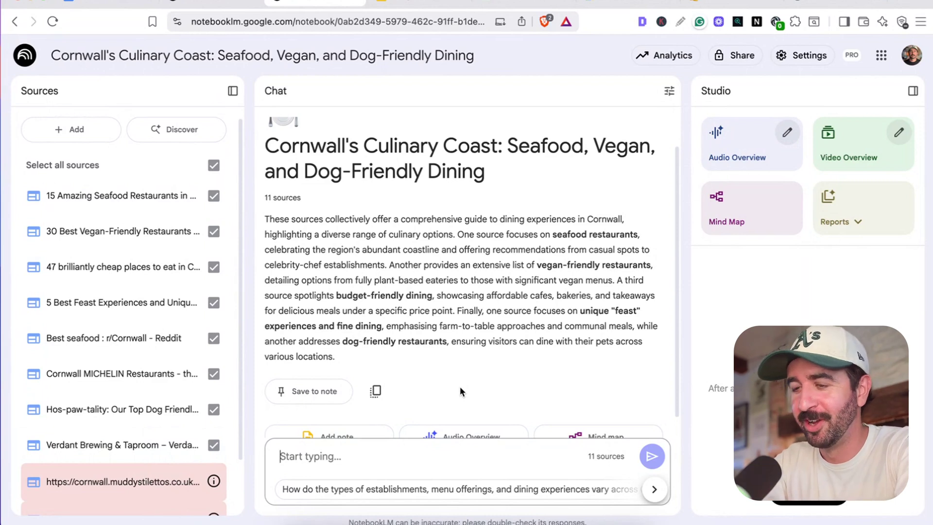
Ask 'where's a great place to get pizza this evening in cornwall' and scroll the answer
type("w")
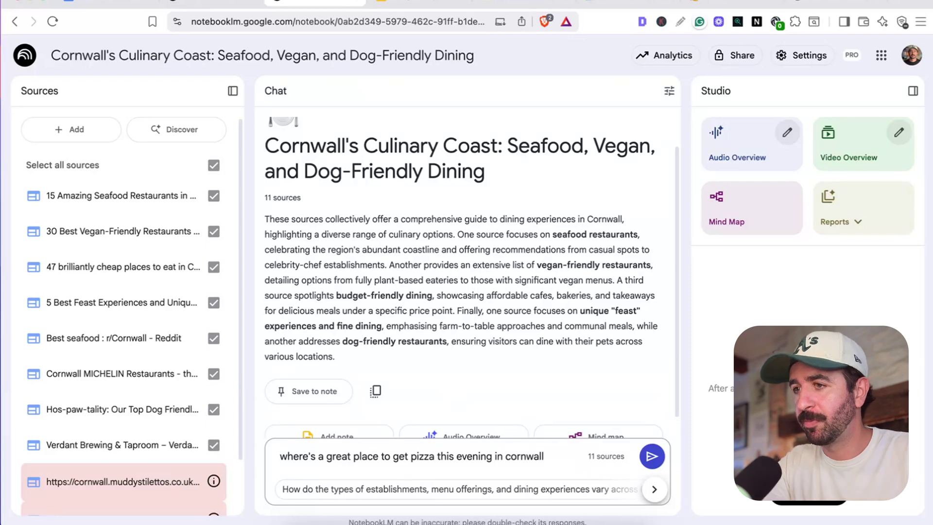
key("Return")
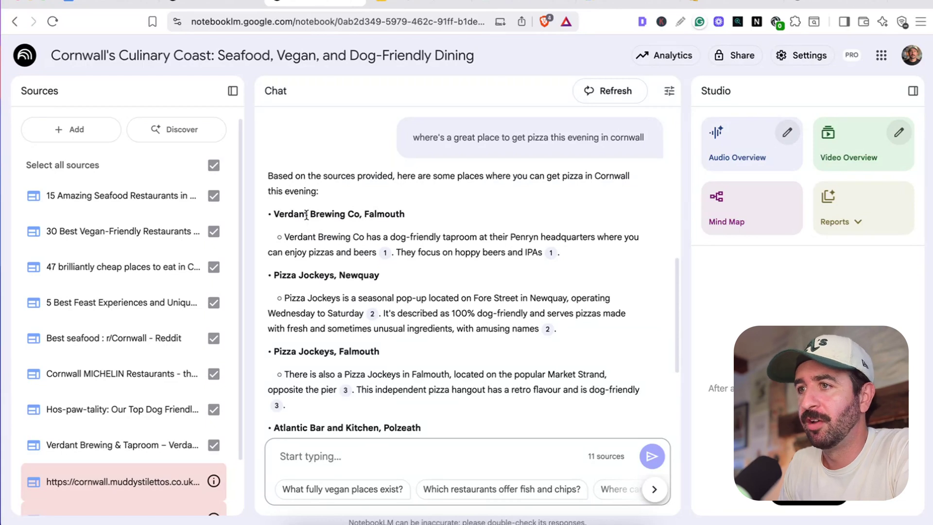
scroll(413, 351, "down", 3)
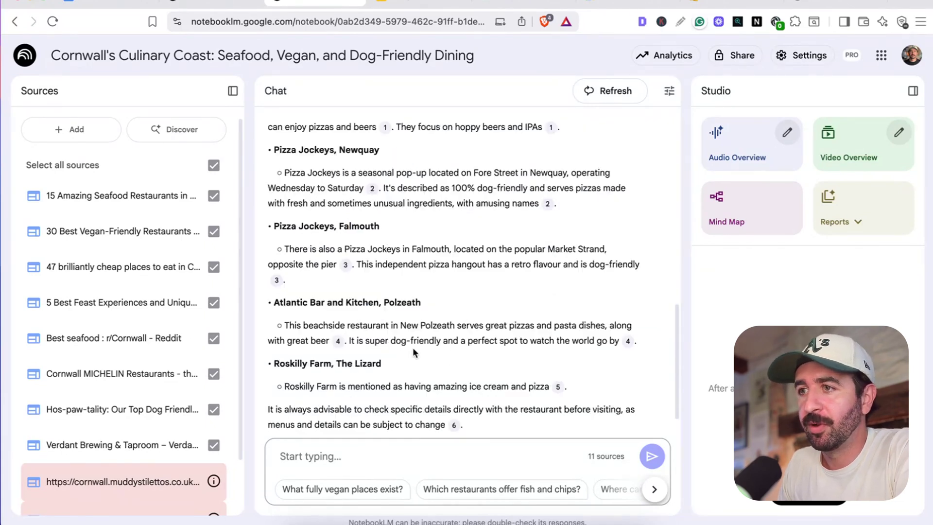